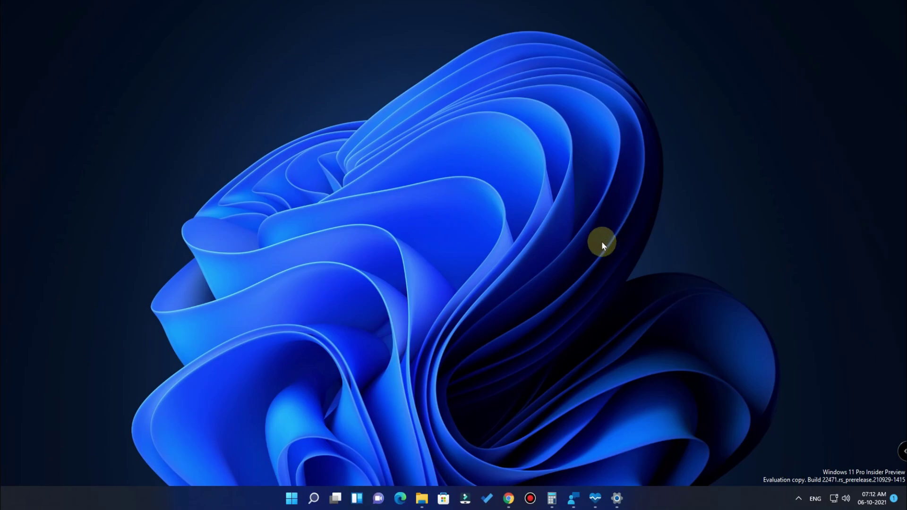
Refresh the desktop and bring up the Windows Update settings
right_click(621, 145)
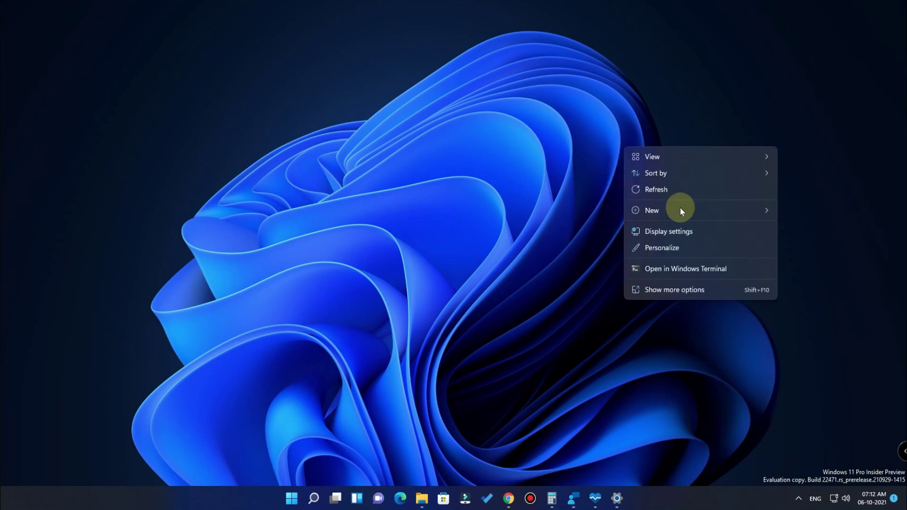
click(667, 194)
click(616, 497)
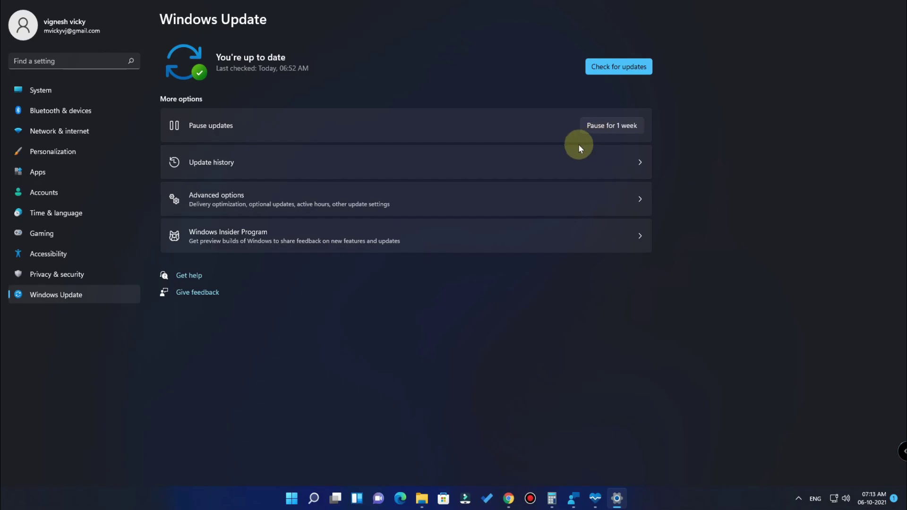
Switch to PC Health Check and check whether this PC meets the Windows 11 system requirements
click(594, 497)
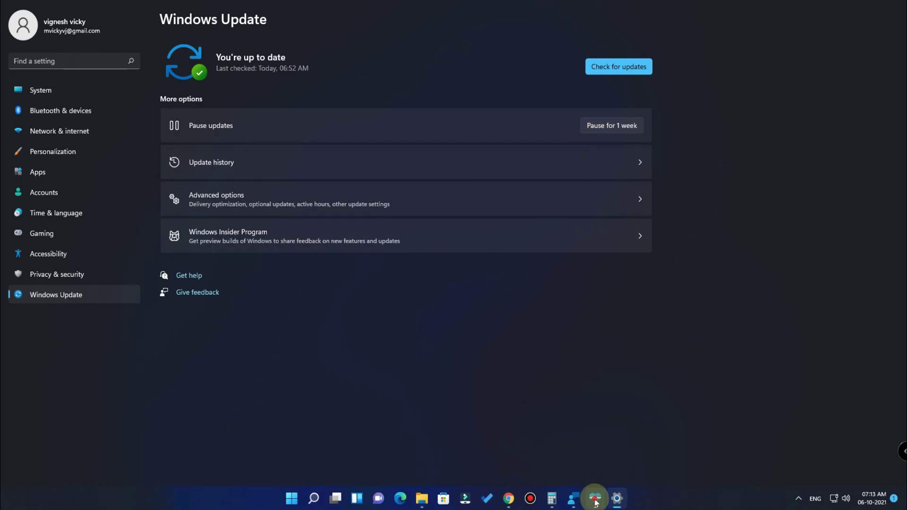
mouse_move(307, 14)
mouse_down()
mouse_move(316, 32)
mouse_move(300, 18)
mouse_move(305, 23)
mouse_up()
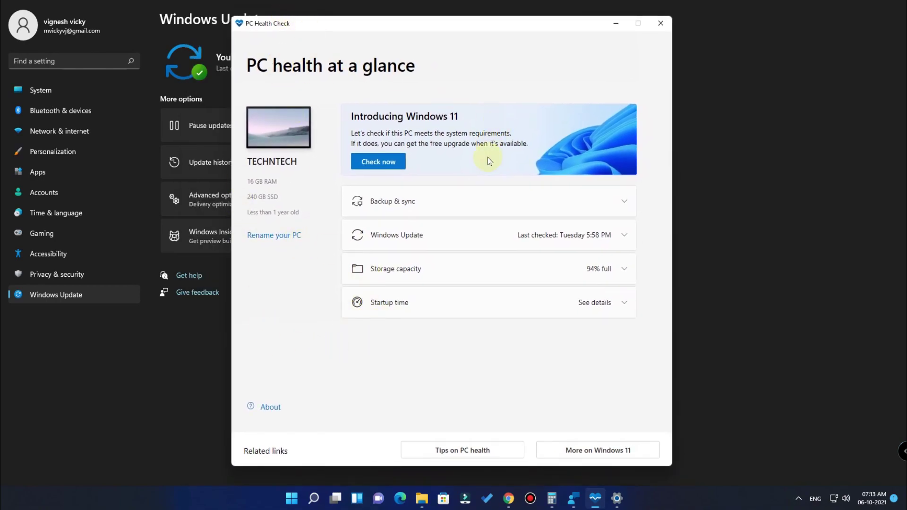
click(382, 163)
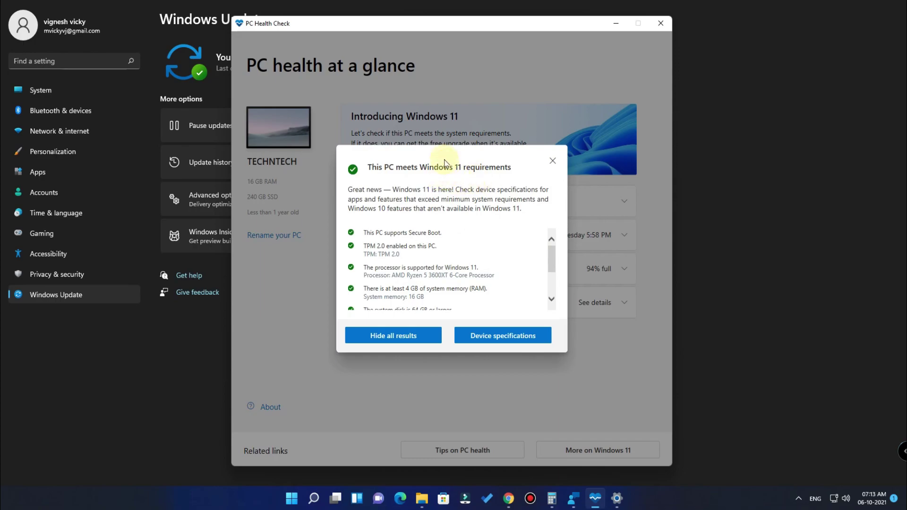
Review the full list of Windows 11 requirement results, then close PC Health Check
scroll(432, 267, down, 2)
scroll(472, 264, up, 2)
scroll(439, 283, down, 2)
scroll(437, 284, up, 3)
scroll(471, 286, down, 2)
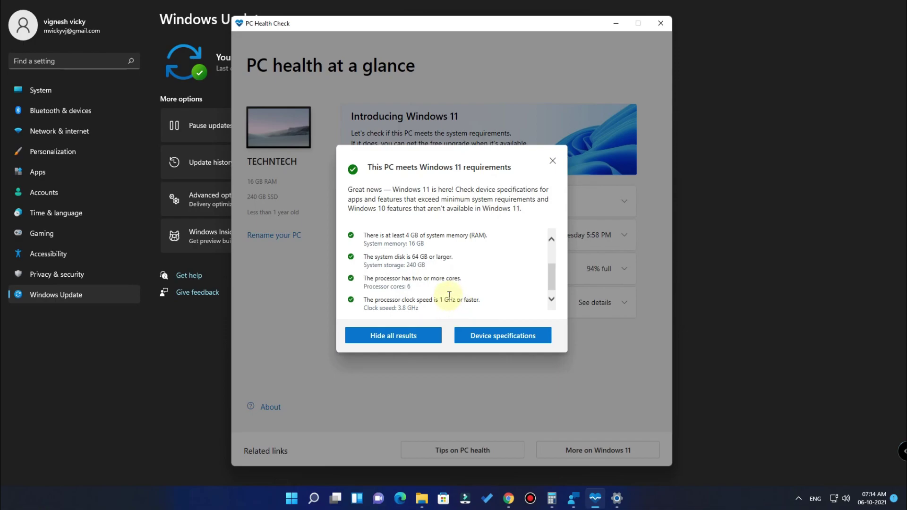
scroll(449, 299, up, 2)
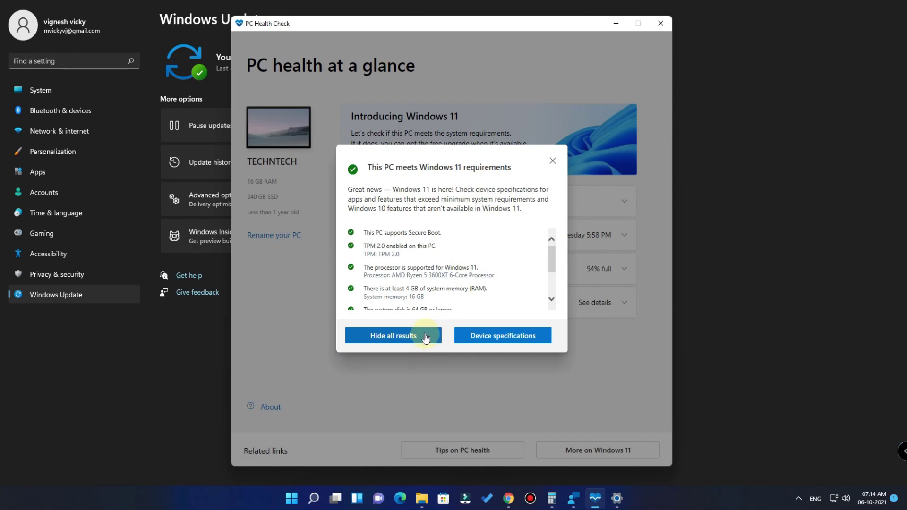
key(alt+F4)
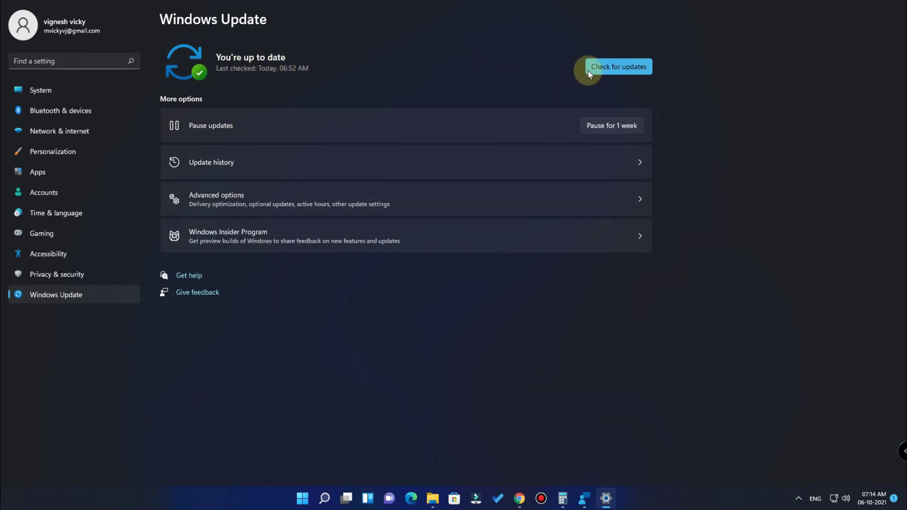
Show the channel choices in the Windows Insider Program's Insider settings, then close Settings
click(291, 246)
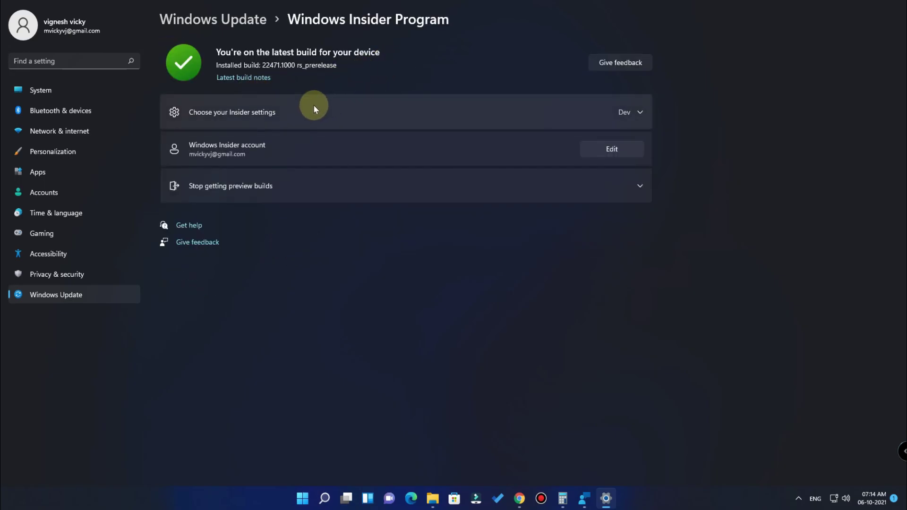
click(314, 105)
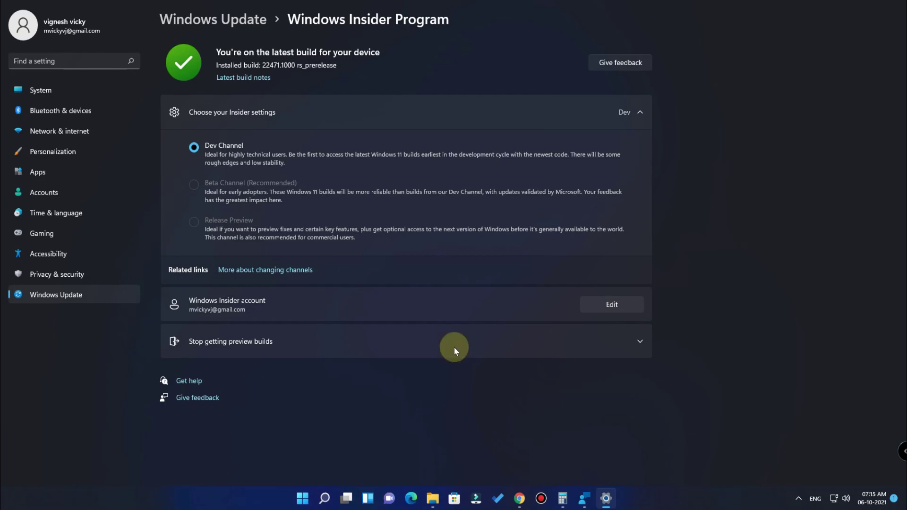
key(alt+F4)
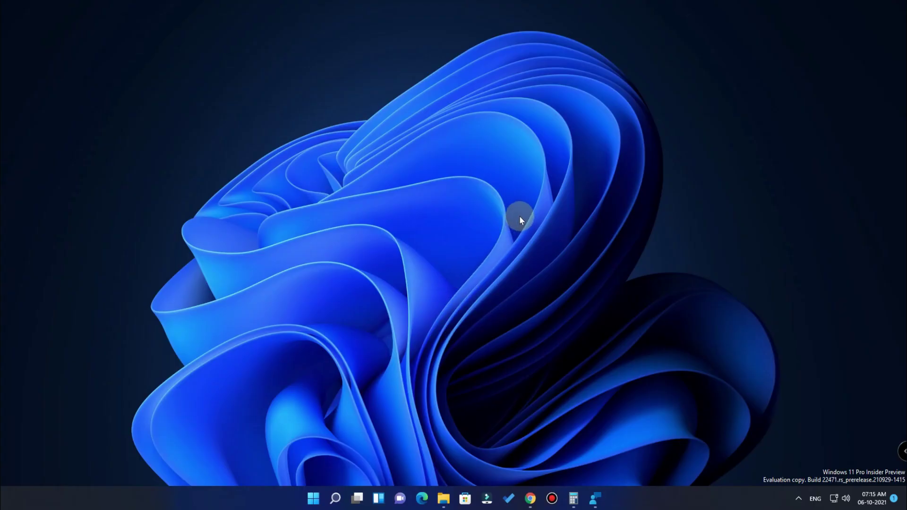
right_click(540, 193)
click(600, 237)
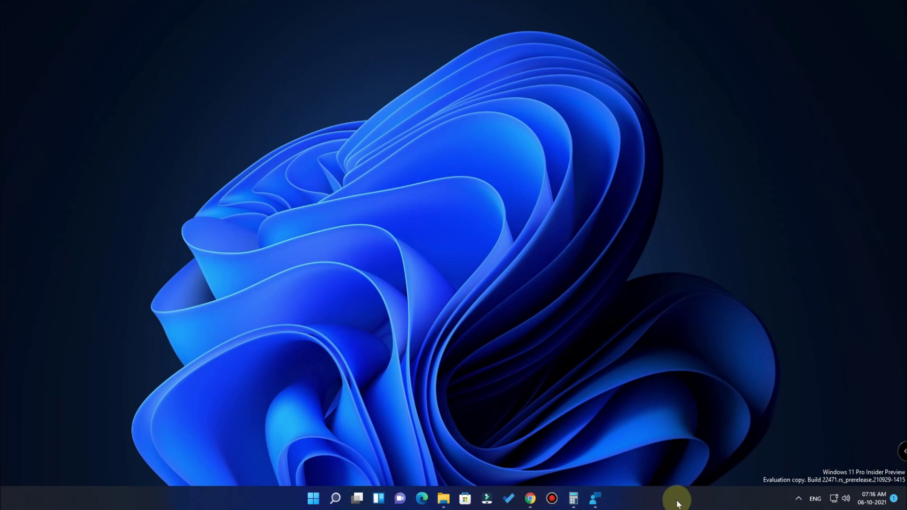
Set the taskbar alignment to Left under the taskbar behaviors in the taskbar settings
right_click(278, 497)
click(297, 474)
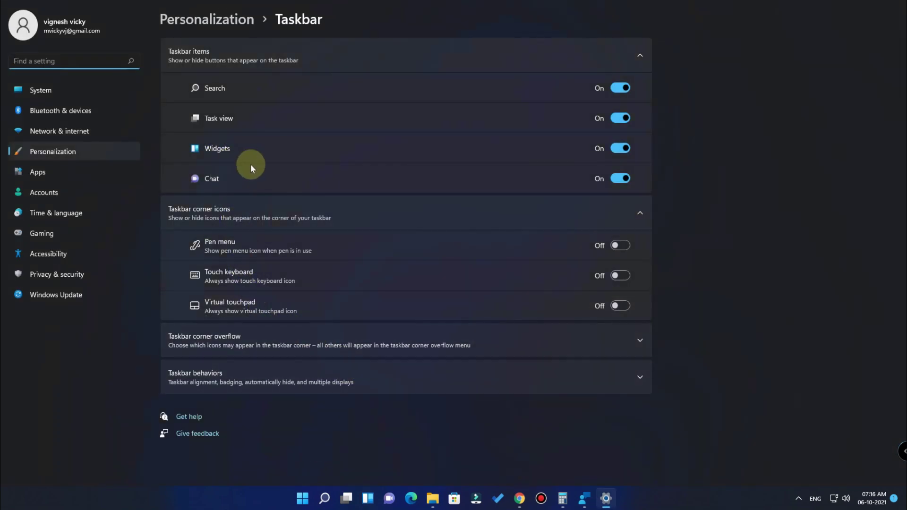
click(252, 378)
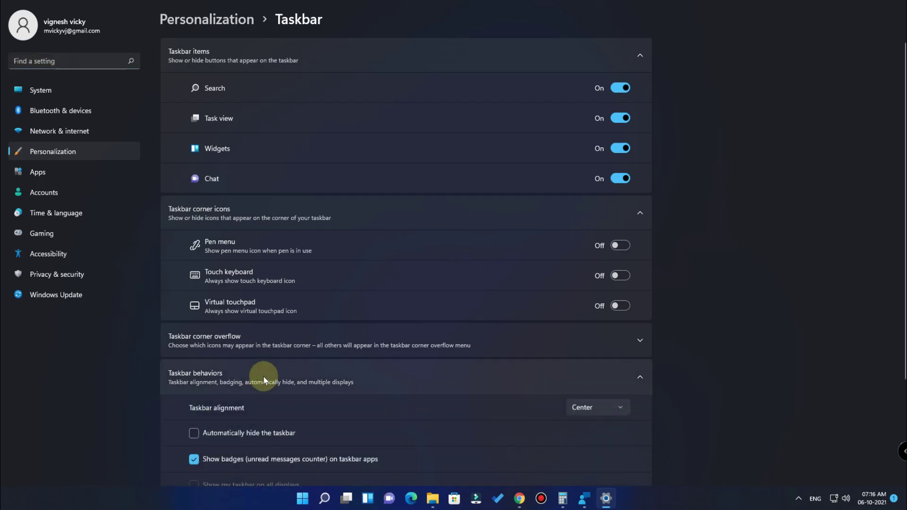
scroll(391, 378, down, 3)
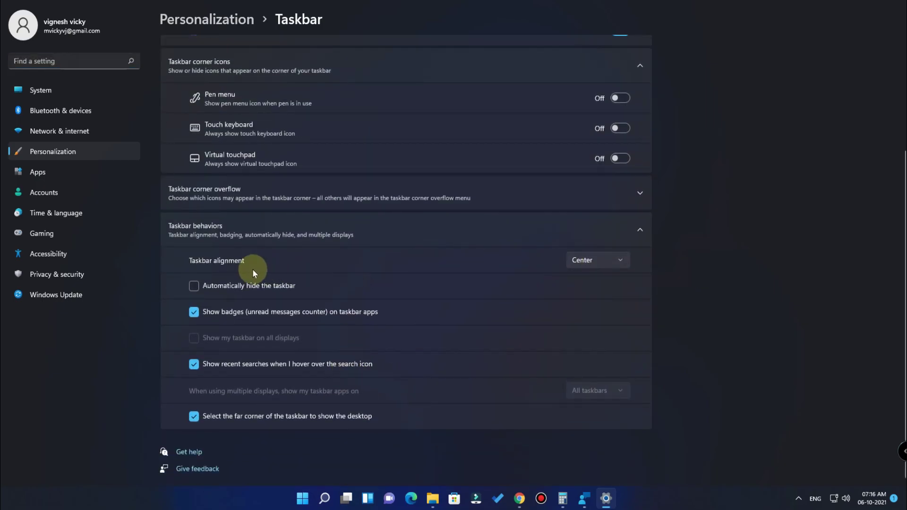
click(573, 257)
click(589, 240)
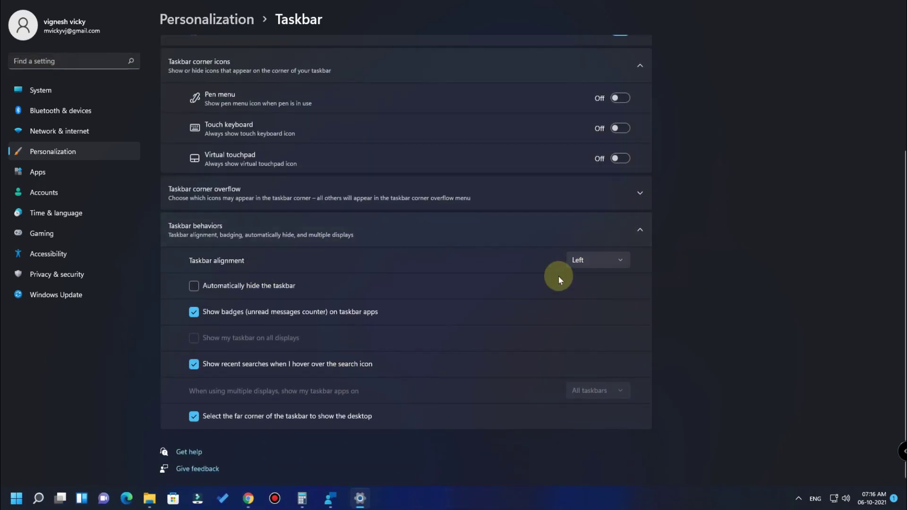
Set the taskbar alignment back to Center and close Settings
click(588, 260)
click(592, 280)
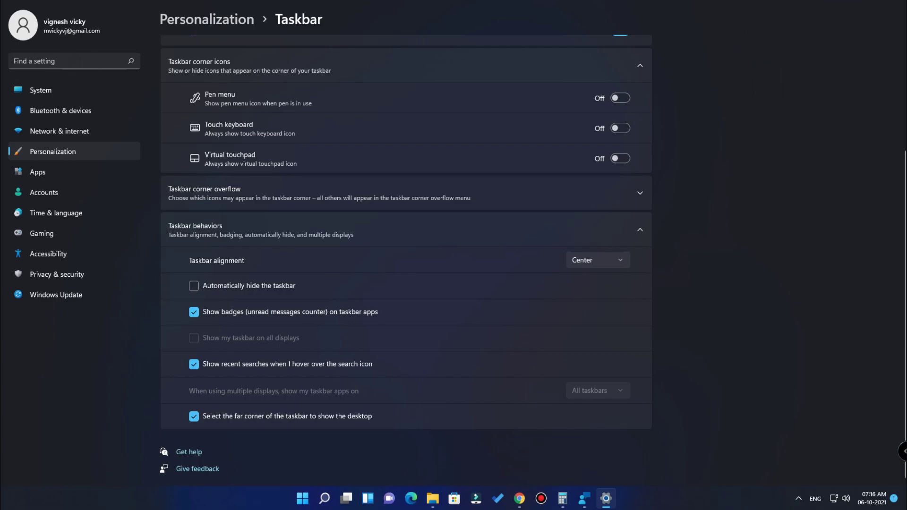
key(alt+F4)
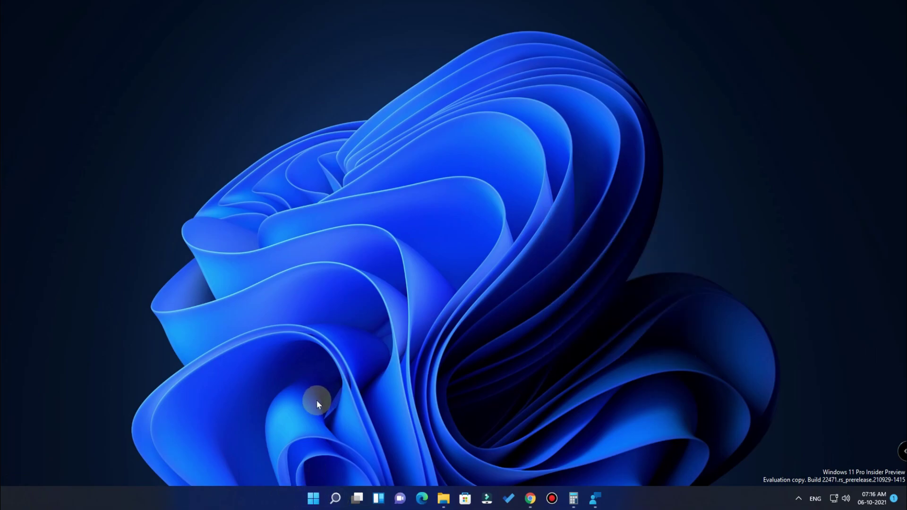
Examine the desktop's context menu at several spots on the dark wallpaper
right_click(580, 199)
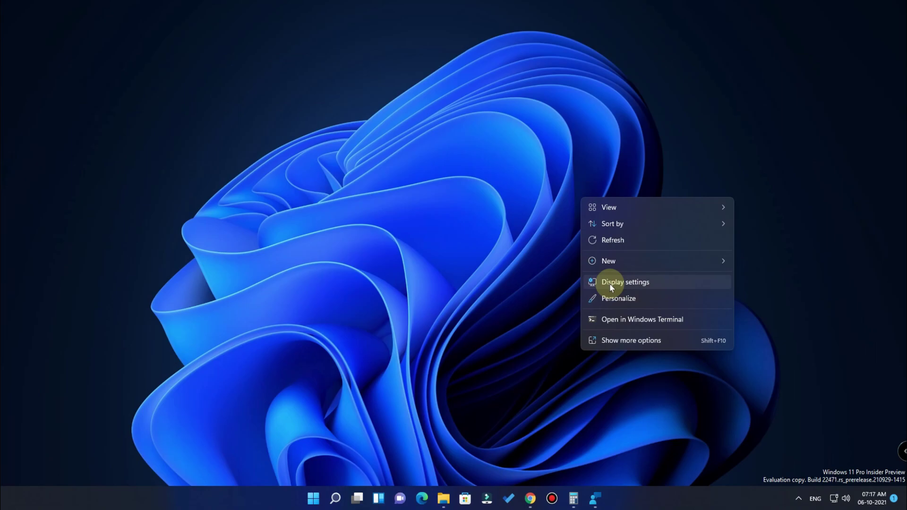
right_click(792, 31)
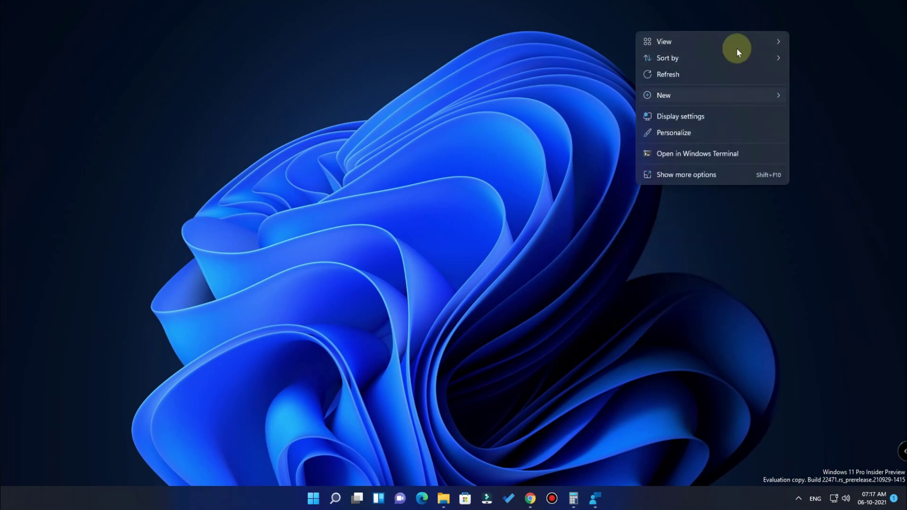
right_click(265, 225)
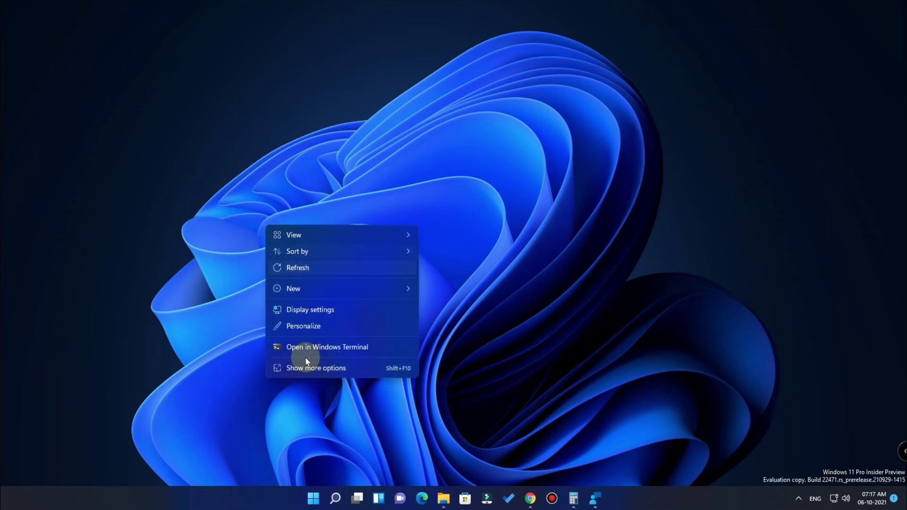
Open File Explorer in a smaller window, examine its context menu's View options, and return to the desktop
click(443, 499)
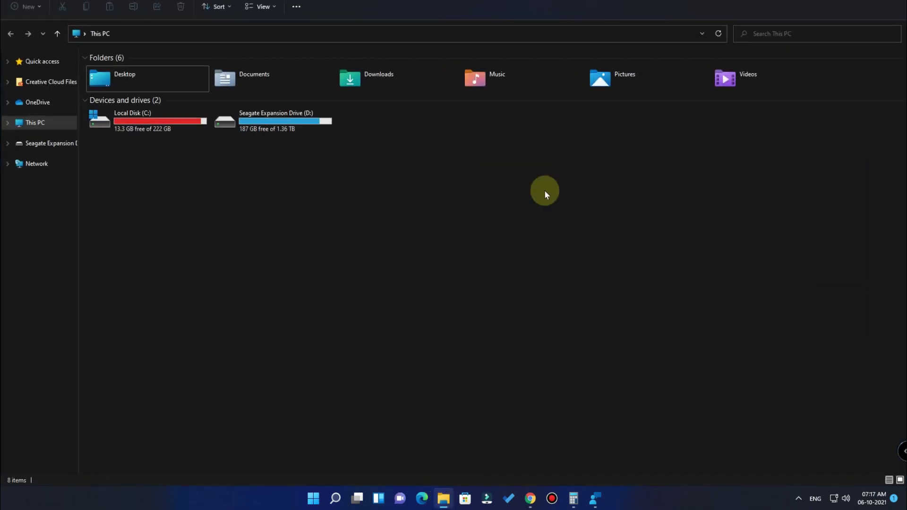
key(super+Down)
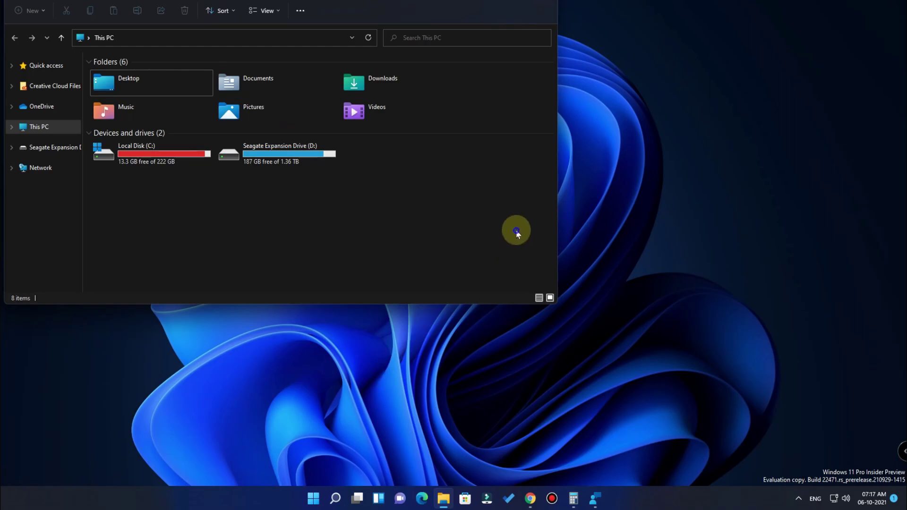
right_click(517, 230)
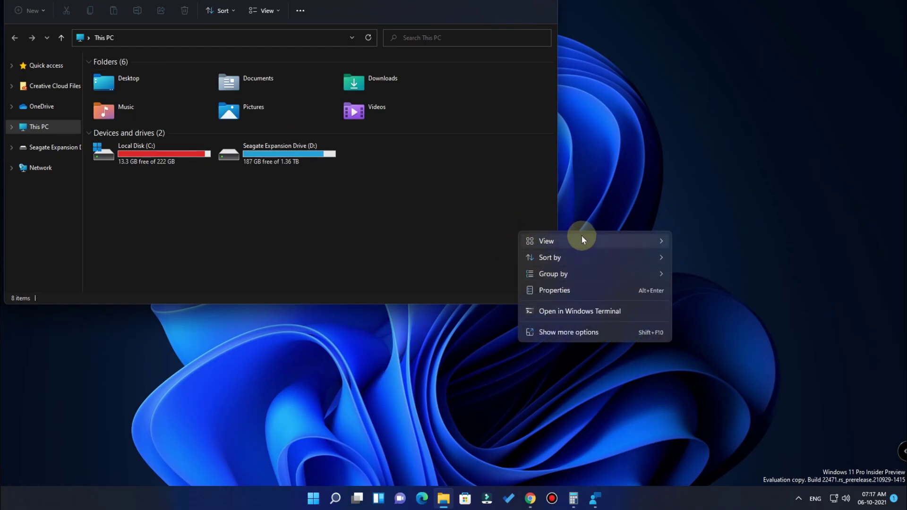
mouse_move(585, 240)
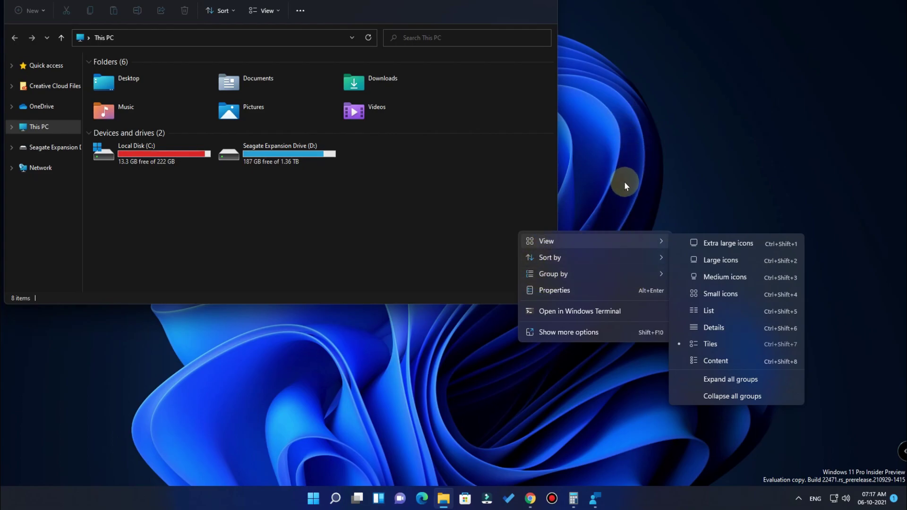
click(528, 392)
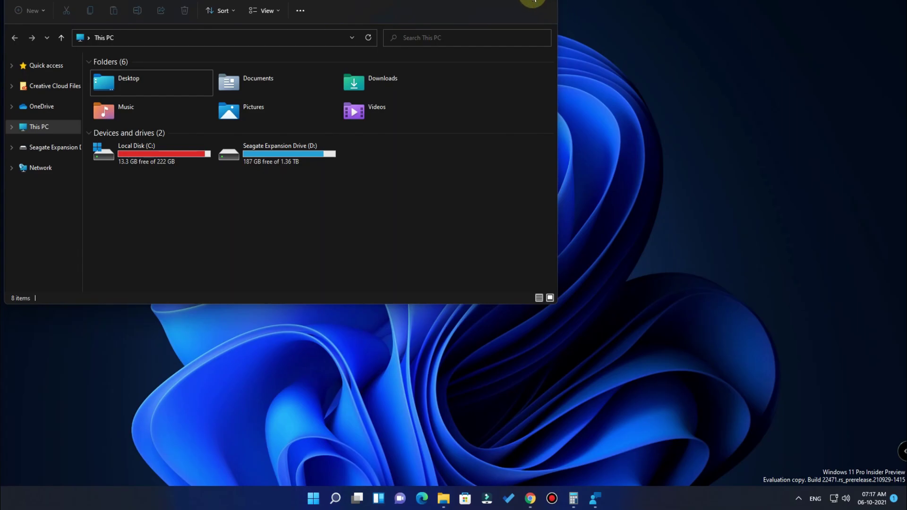
key(super+d)
Open the Personalization settings and apply the Windows (light) theme
right_click(391, 161)
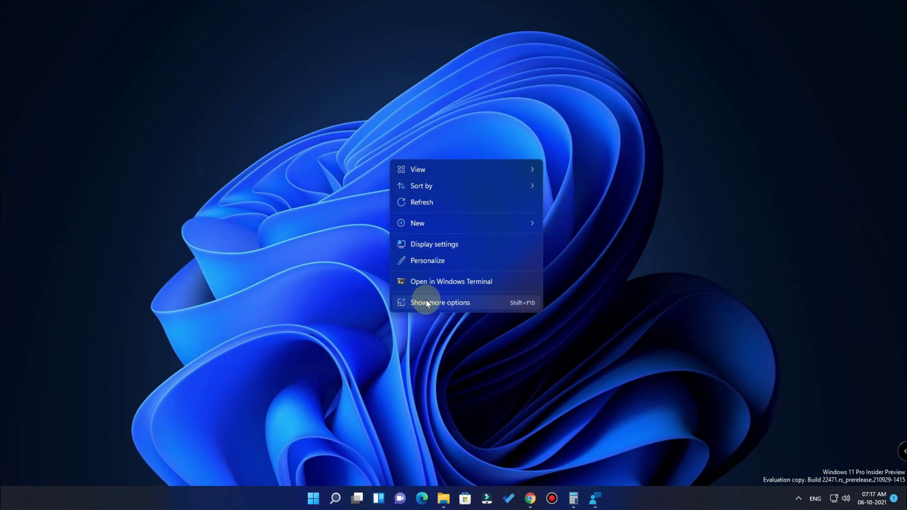
click(431, 261)
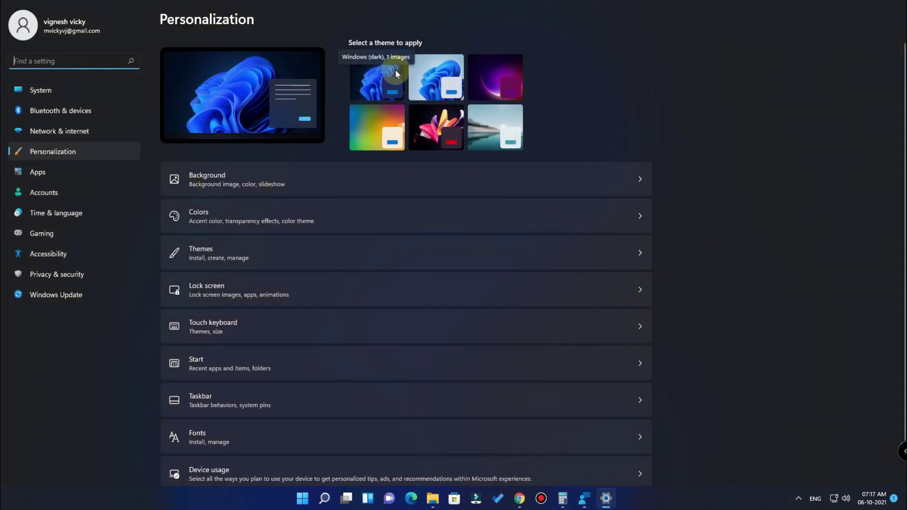
click(421, 69)
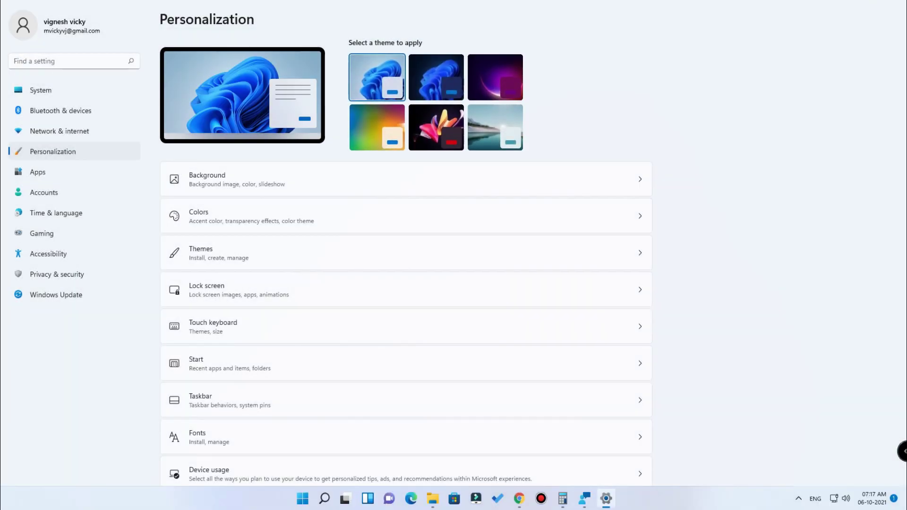
Return to the desktop and examine its context menu in the light theme at several spots
key(super+d)
right_click(472, 268)
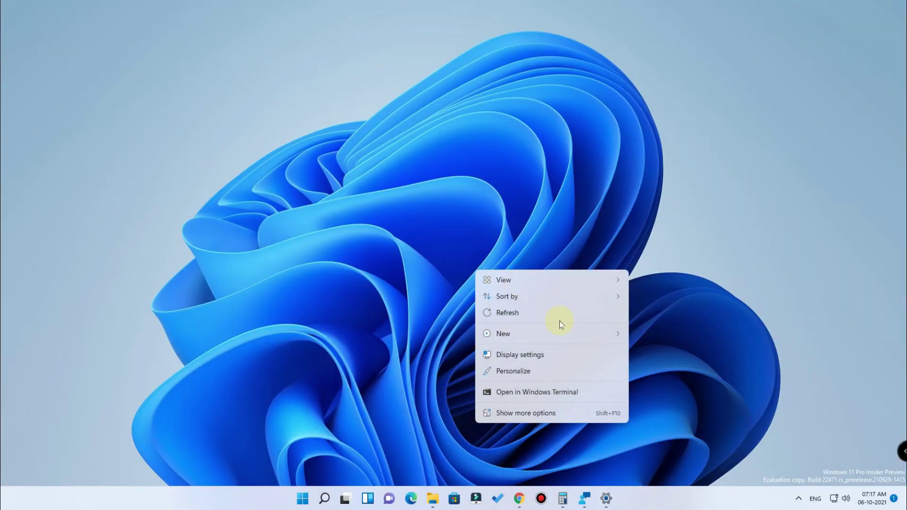
right_click(179, 114)
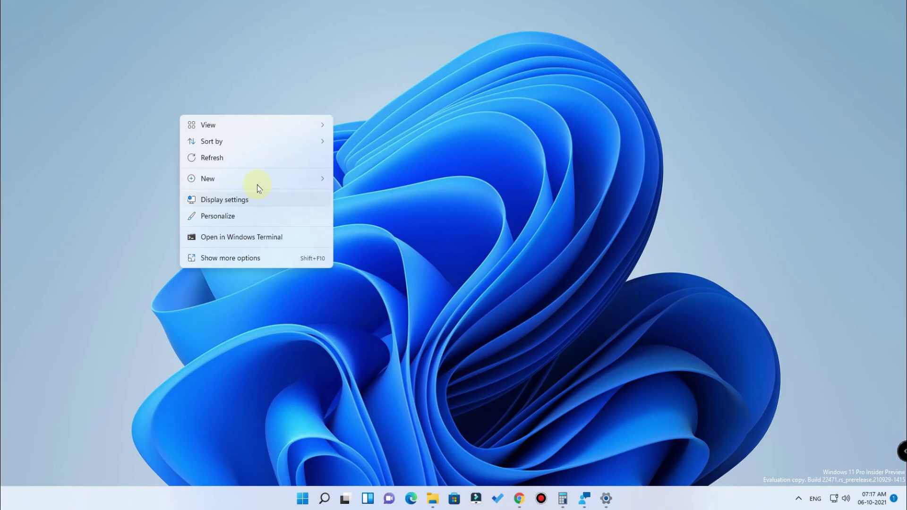
right_click(830, 68)
Reapply the Windows (dark) theme in the Personalization settings and minimize the Settings window
click(302, 498)
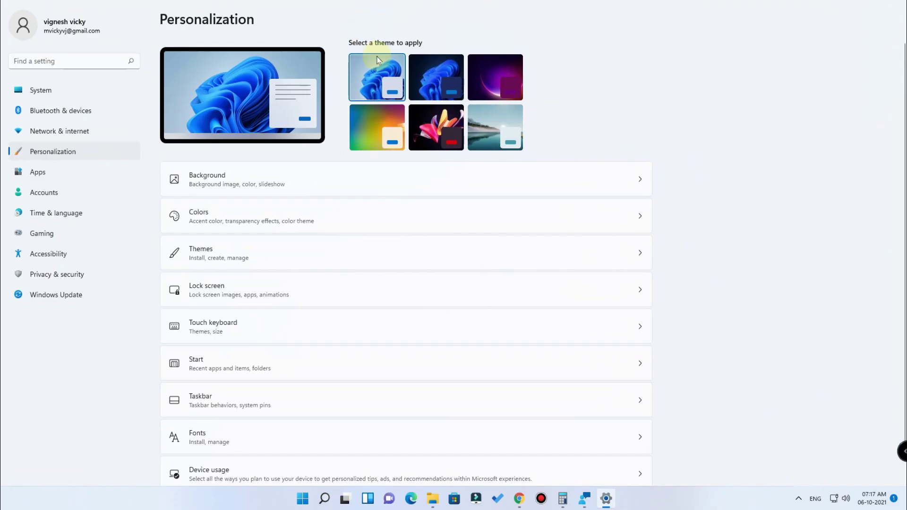
click(428, 75)
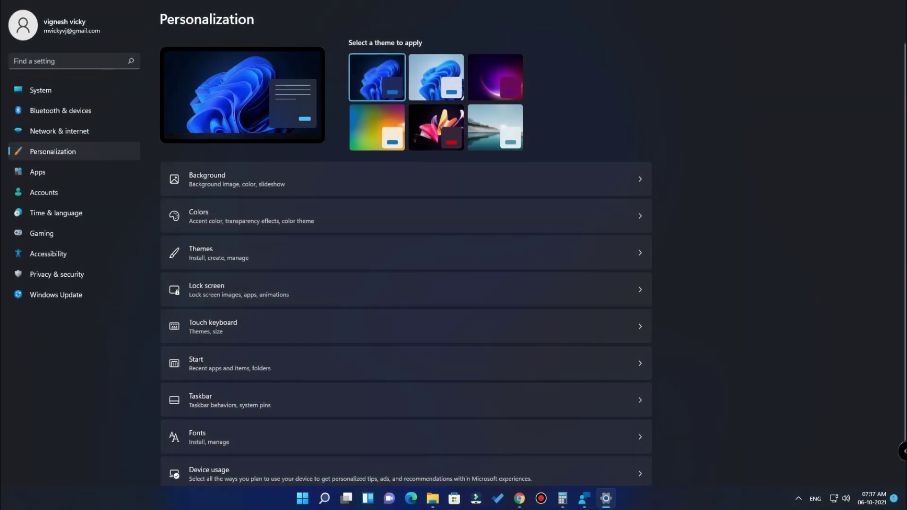
click(835, 6)
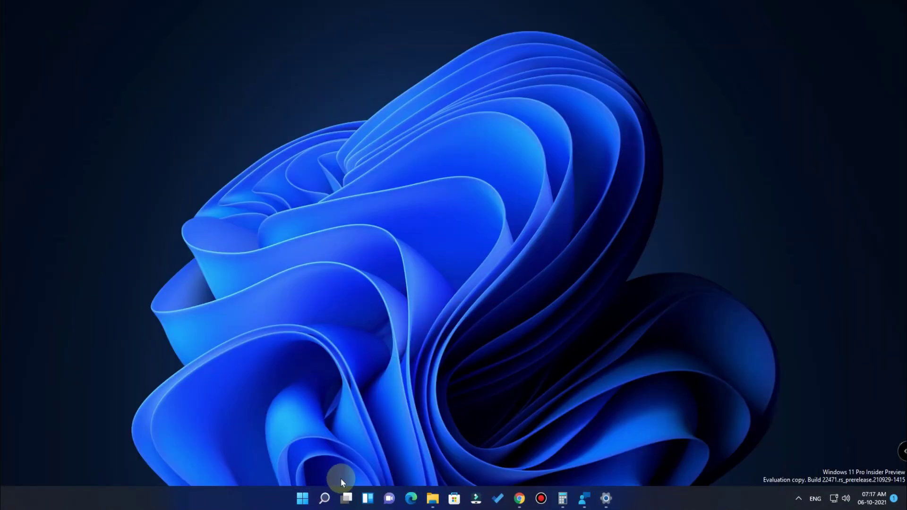
Examine the Start menu's pinned and recommended items, view the Widgets panel, and return to the desktop
click(305, 498)
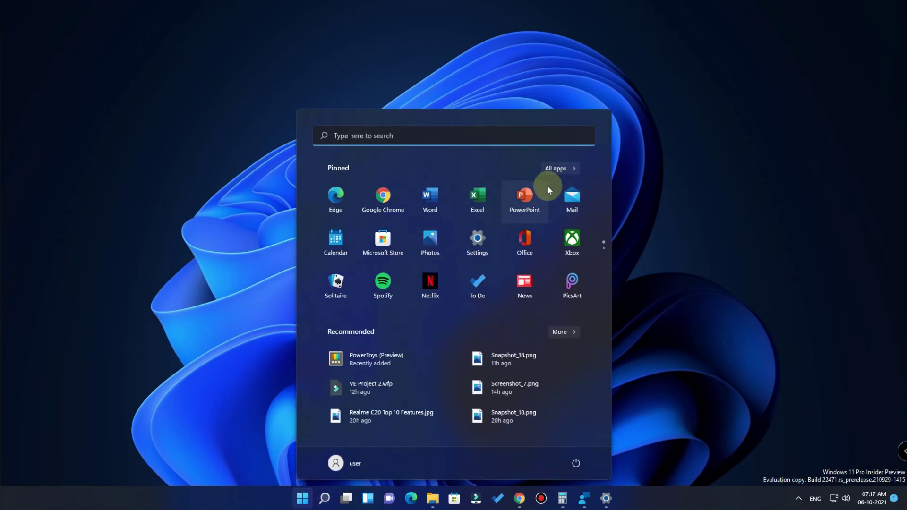
click(345, 470)
click(367, 499)
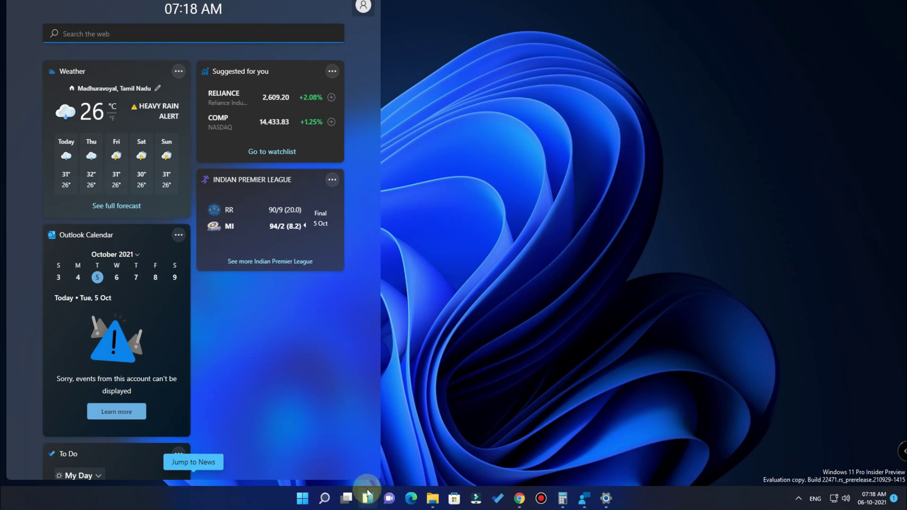
click(377, 496)
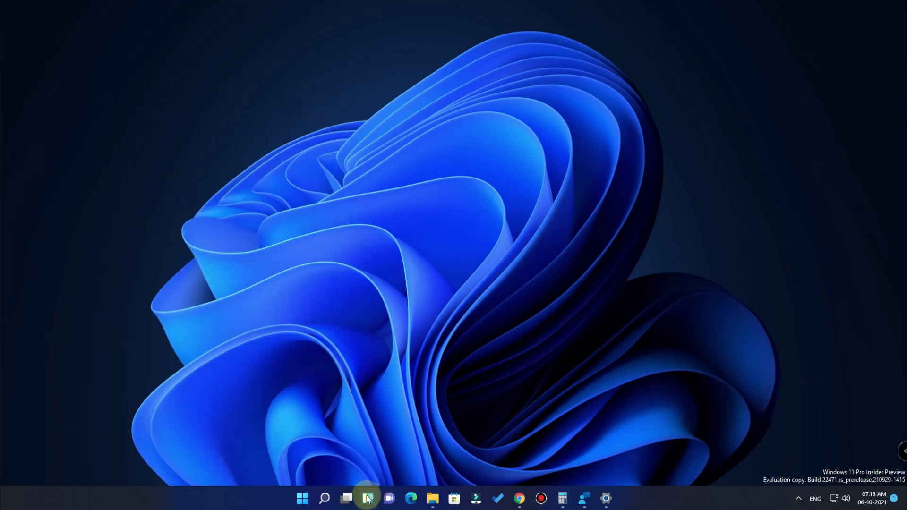
View the Start menu once more and examine the desktop's context menu over the dark wallpaper area
click(302, 499)
click(764, 123)
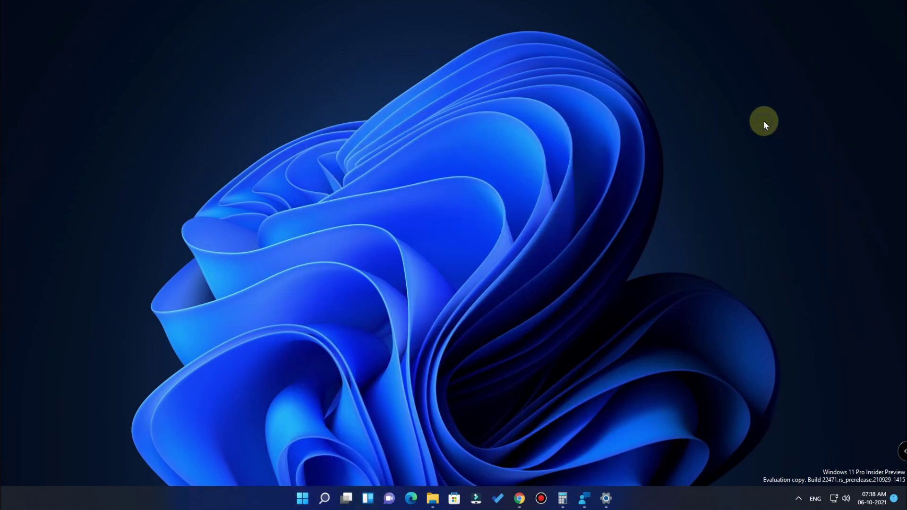
right_click(768, 127)
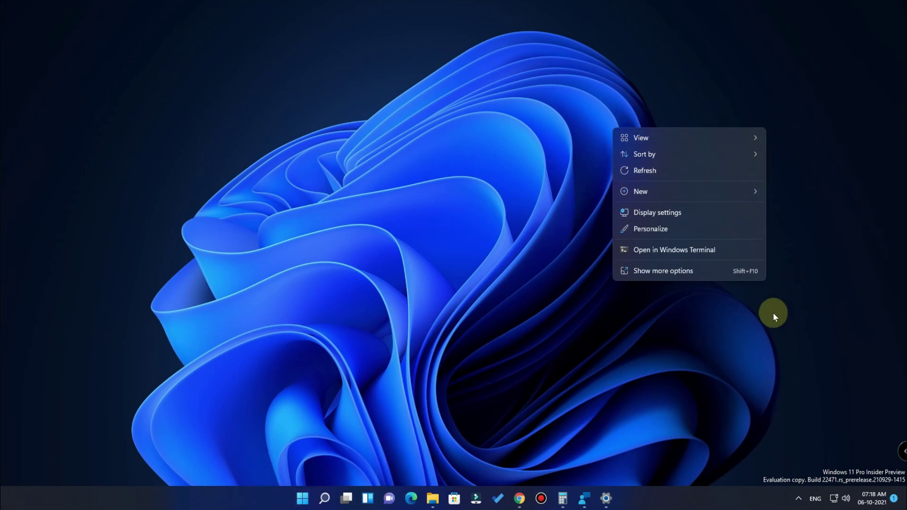
click(545, 282)
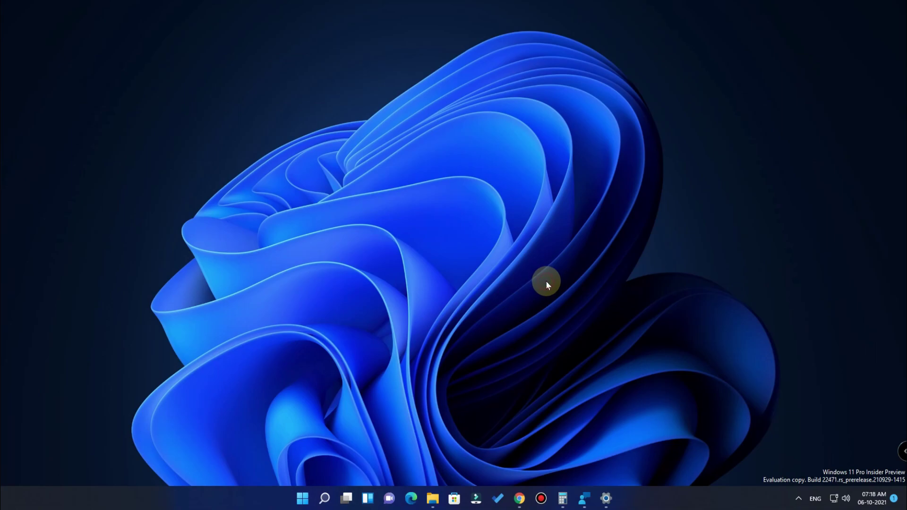
Examine the notifications with the calendar, view the quick settings for Wi-Fi, Bluetooth and volume, and close them
click(872, 501)
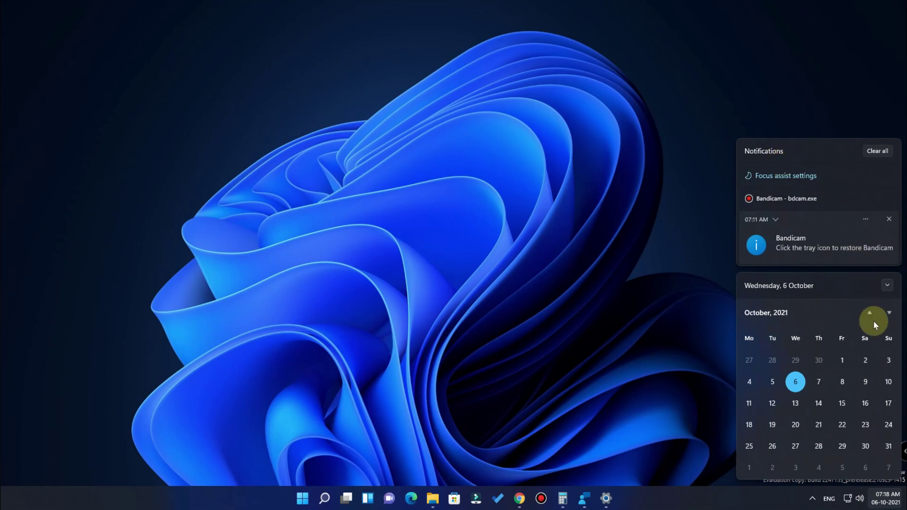
click(893, 505)
click(848, 498)
click(848, 498)
click(848, 498)
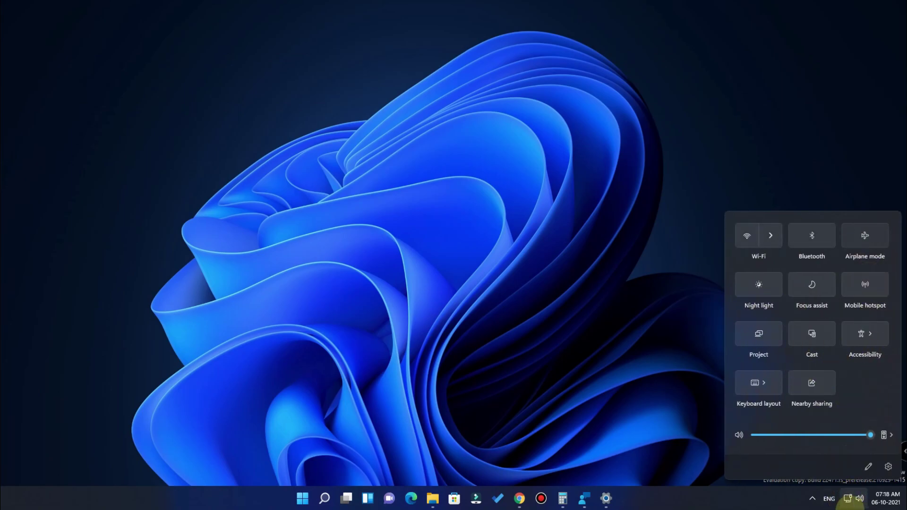
click(848, 498)
Show the Start menu again and refresh the desktop
click(305, 498)
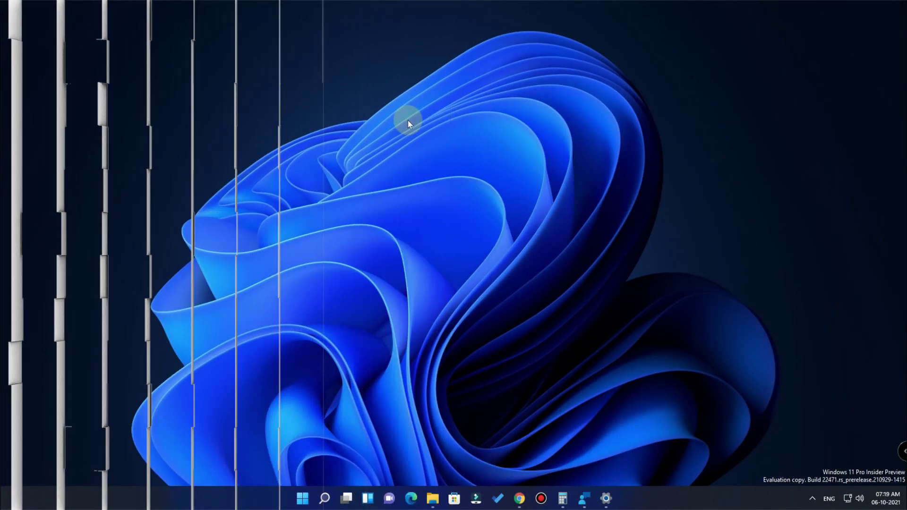
right_click(409, 122)
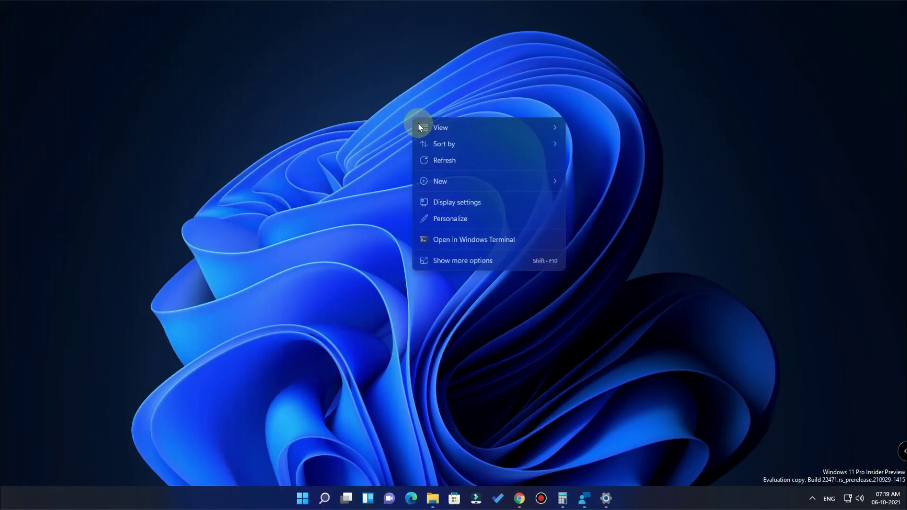
click(418, 160)
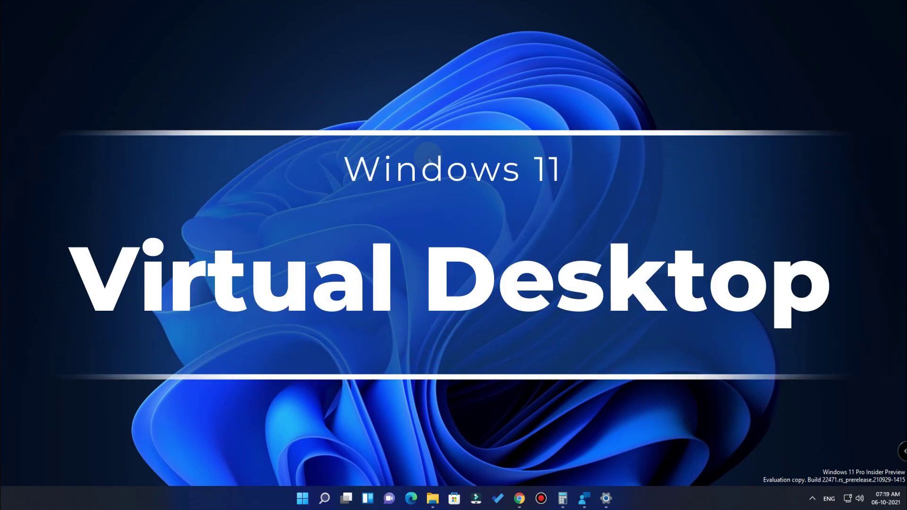
Create two new virtual desktops in addition to School, work and personel
mouse_move(341, 497)
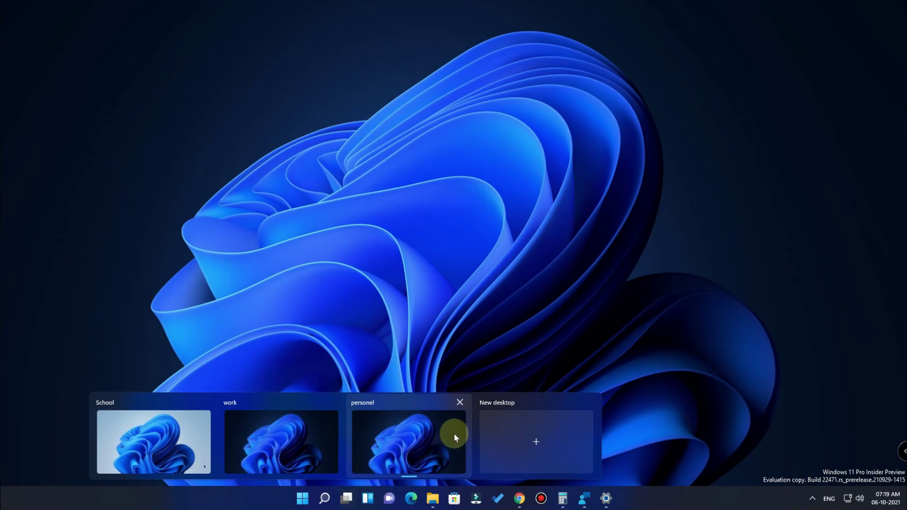
click(572, 436)
click(573, 436)
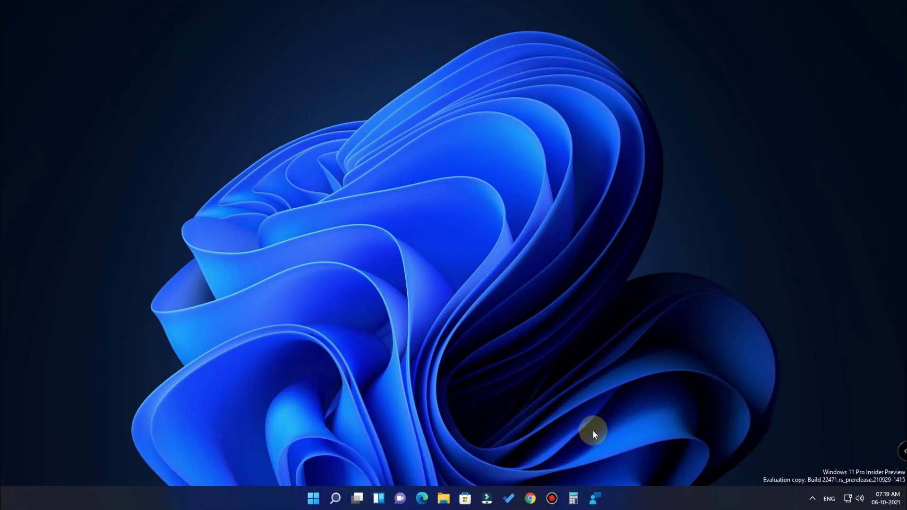
Switch to the School virtual desktop and on to the work desktop
click(358, 498)
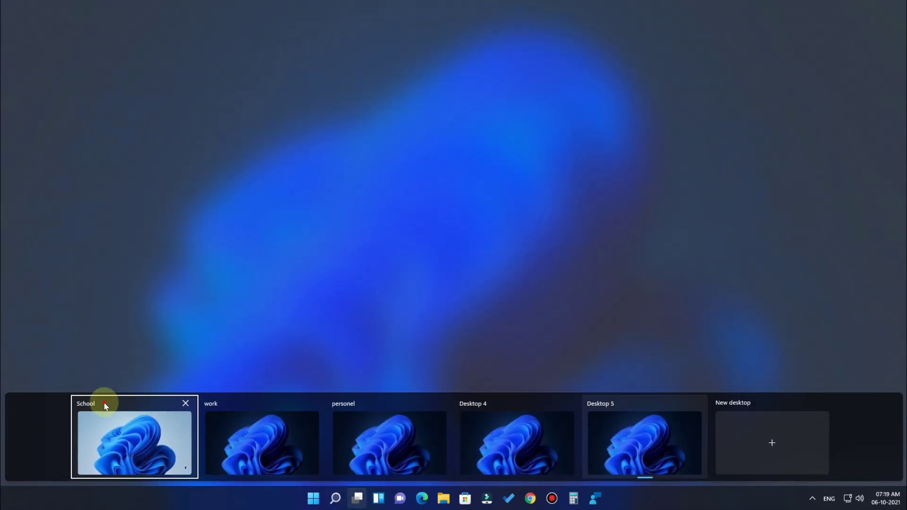
click(105, 405)
click(357, 499)
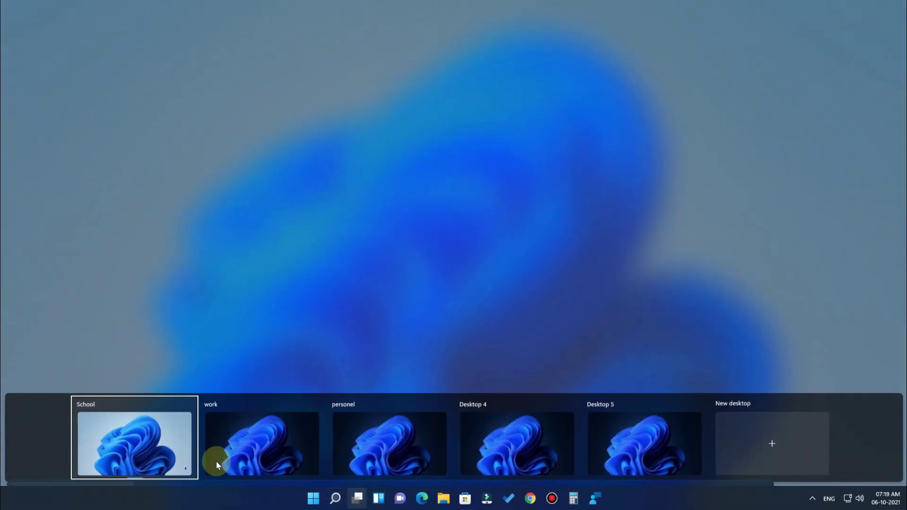
click(239, 435)
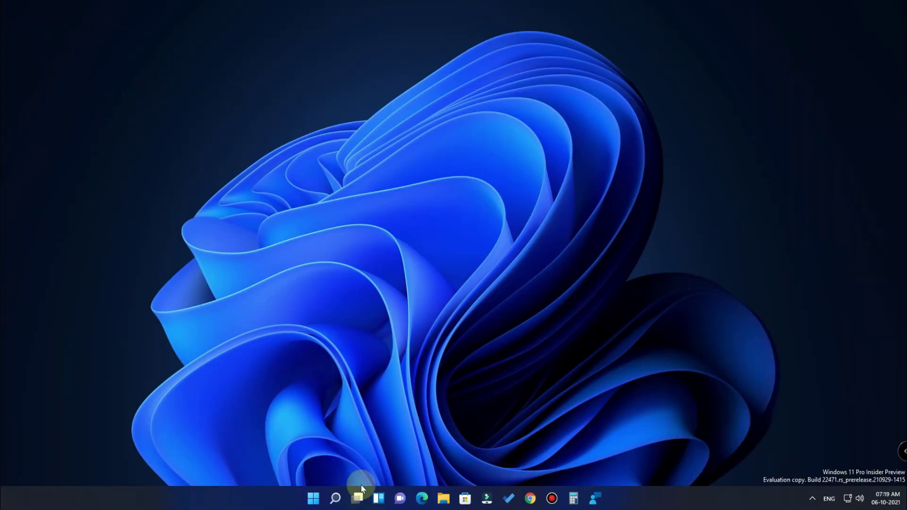
Reselect the work desktop in Task View and switch back to the School desktop
click(357, 498)
click(279, 447)
click(358, 499)
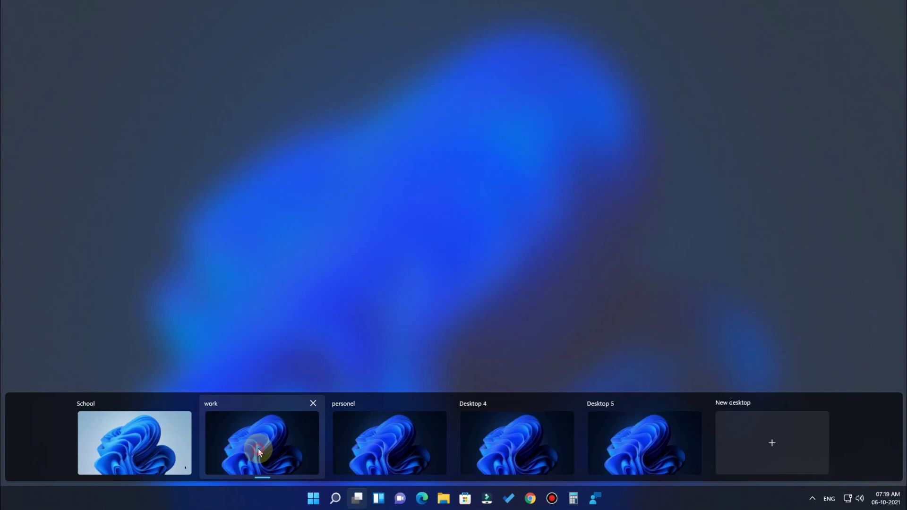
click(259, 452)
mouse_move(359, 498)
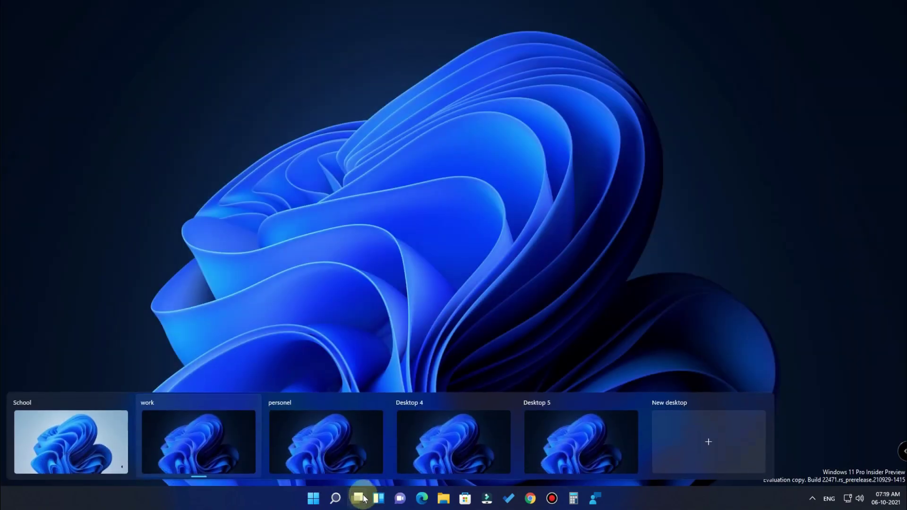
click(94, 448)
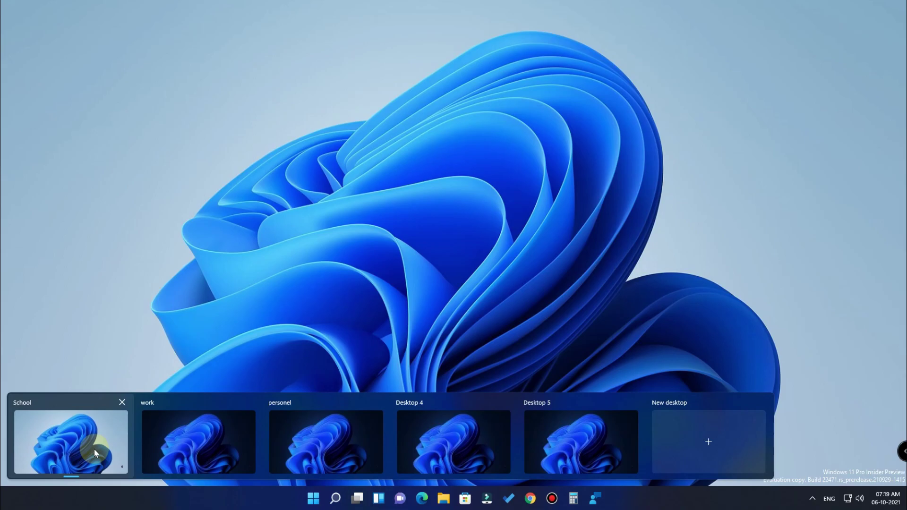
click(94, 449)
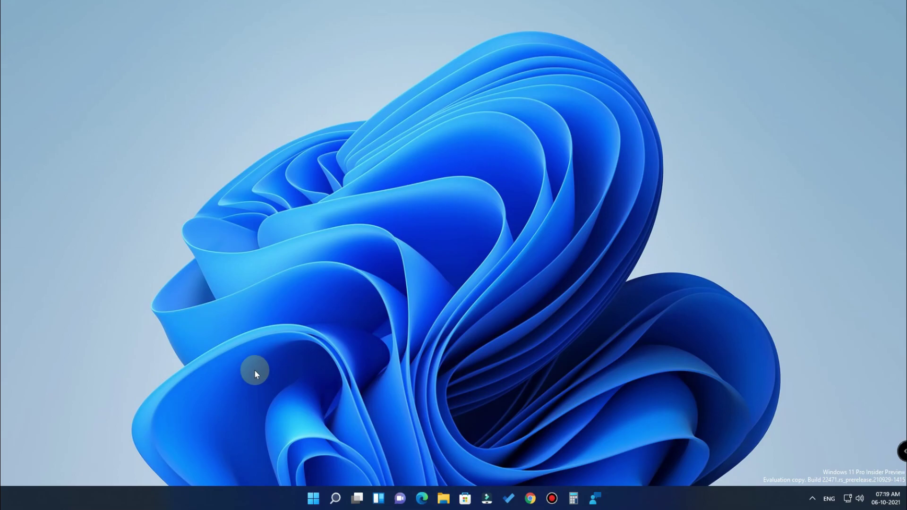
Remove the virtual desktops Desktop 4 and Desktop 5
click(357, 499)
mouse_move(358, 499)
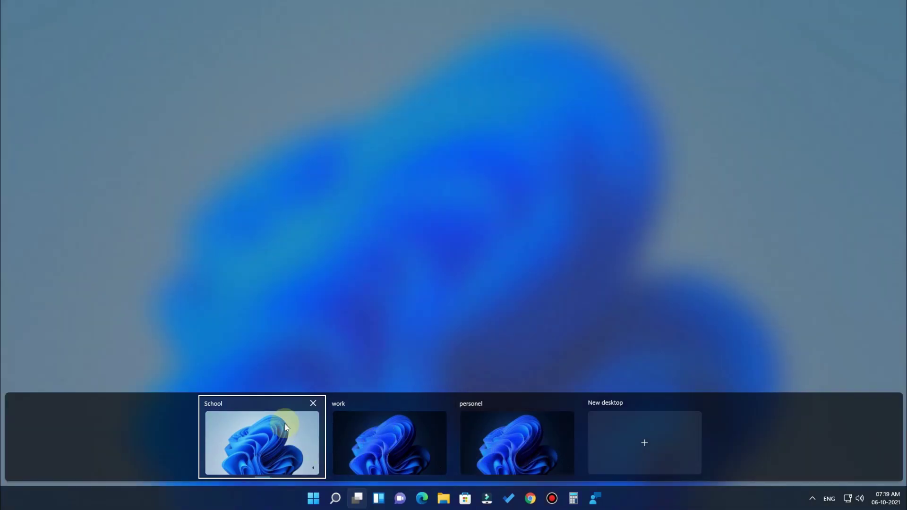
Open Microsoft Store on the School desktop, view its home page, and show the desktop again
click(279, 429)
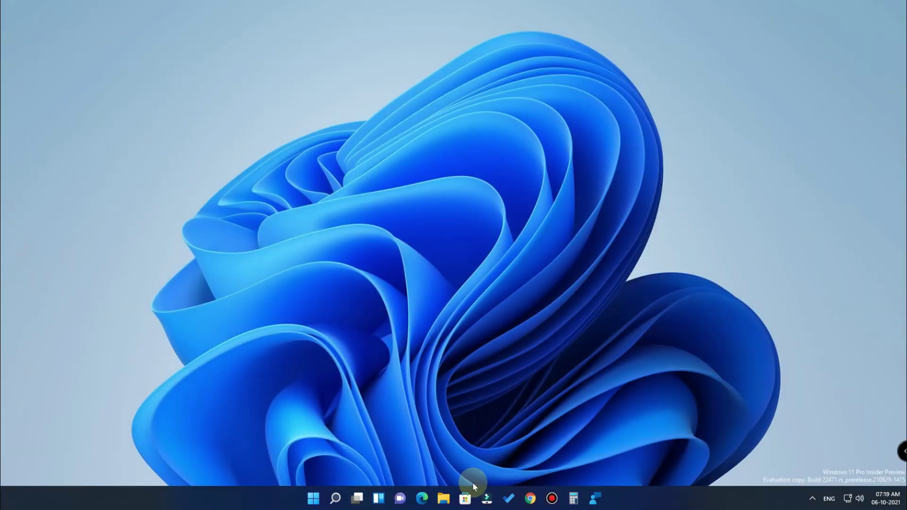
click(465, 497)
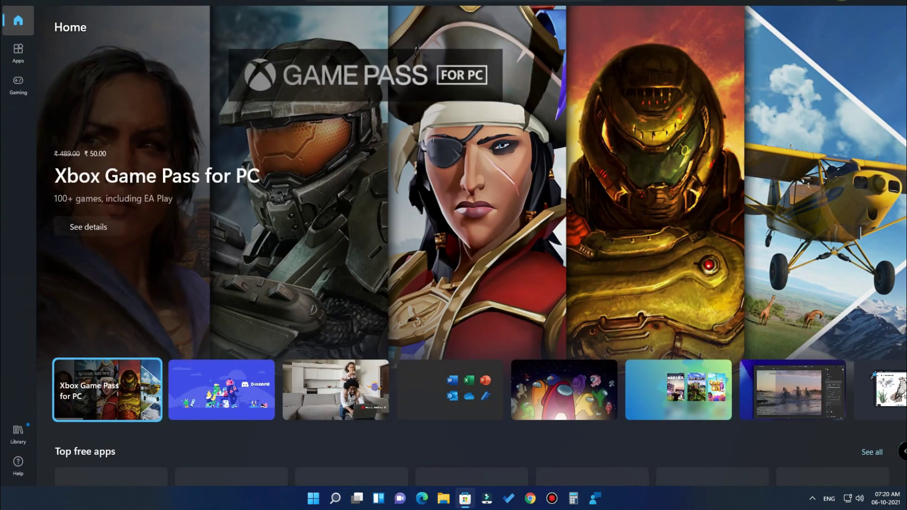
key(super+d)
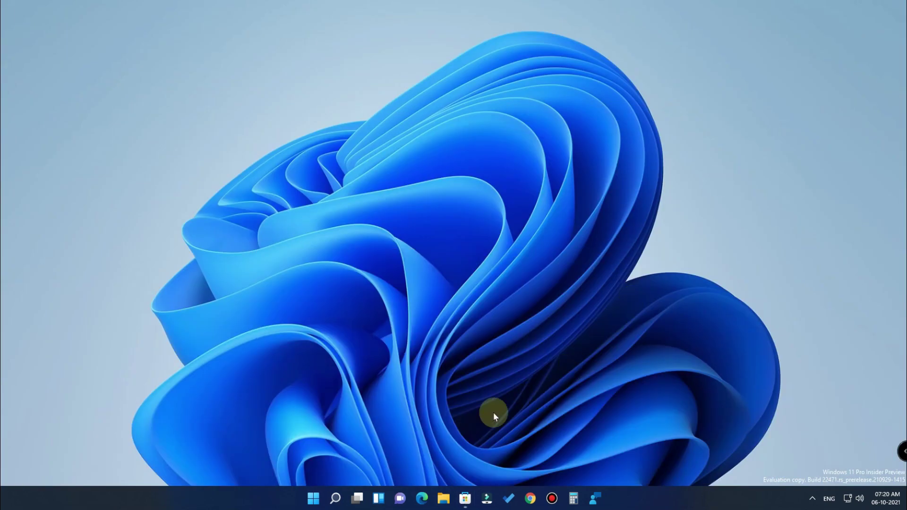
Switch to the work virtual desktop and on to the personel desktop
click(355, 501)
click(387, 446)
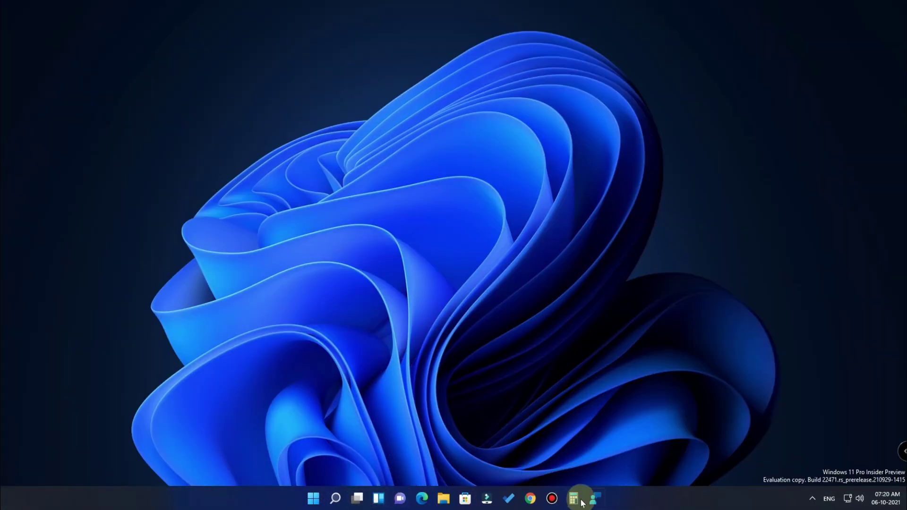
click(360, 494)
click(463, 443)
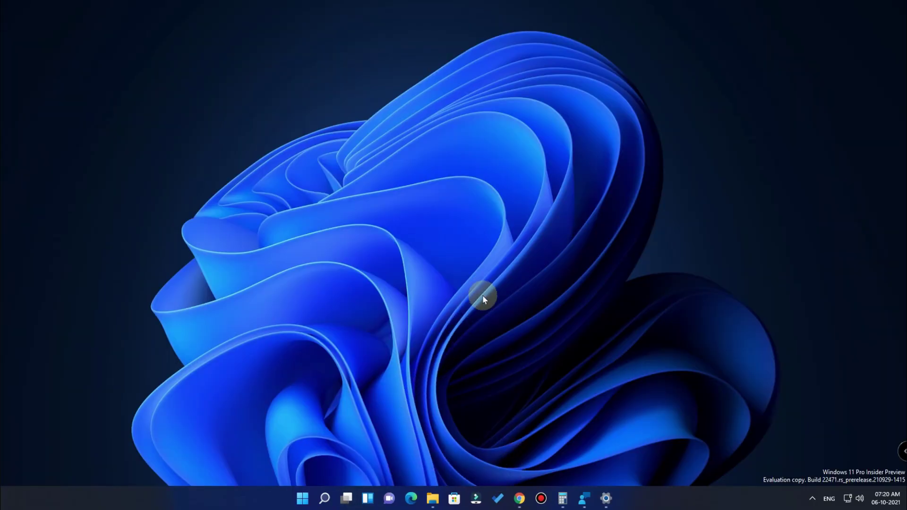
View the windows open on the personel desktop in Task View and return to that desktop
click(347, 497)
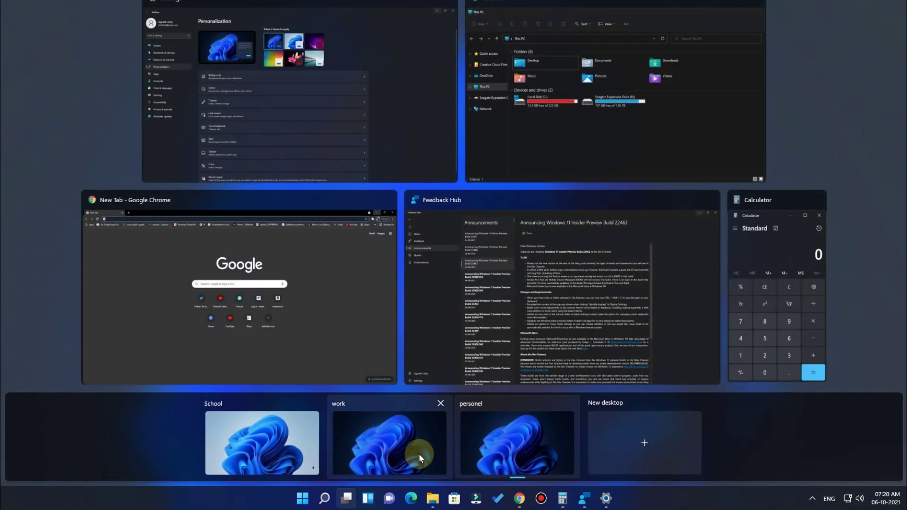
click(522, 457)
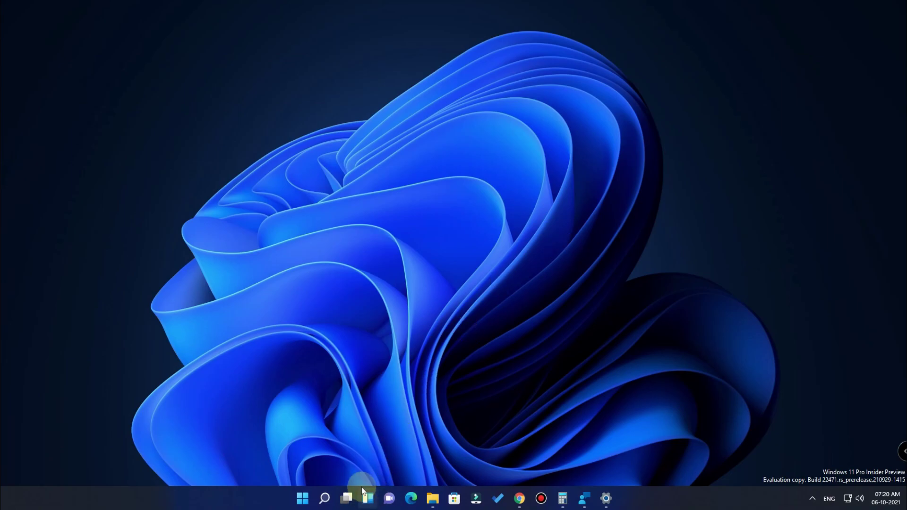
Move the Google Chrome window from the personel desktop to the work desktop in Task View
mouse_move(347, 501)
click(347, 498)
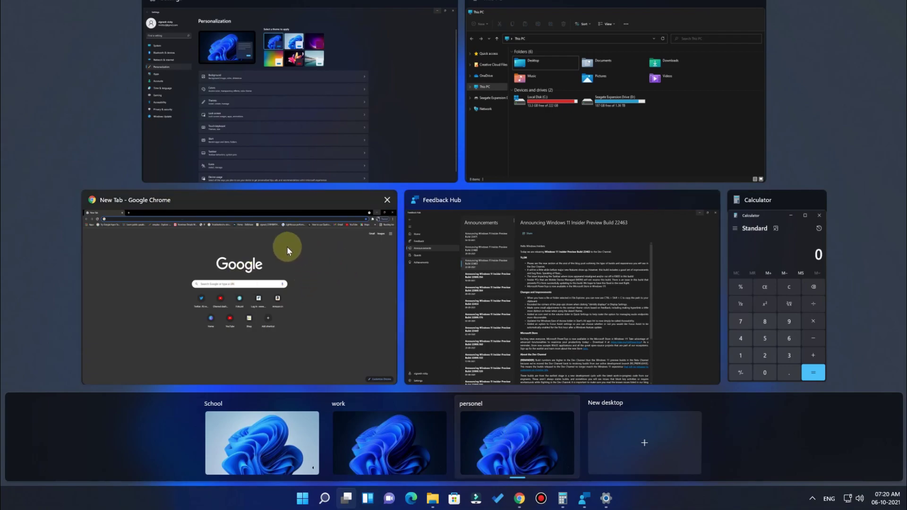
right_click(299, 257)
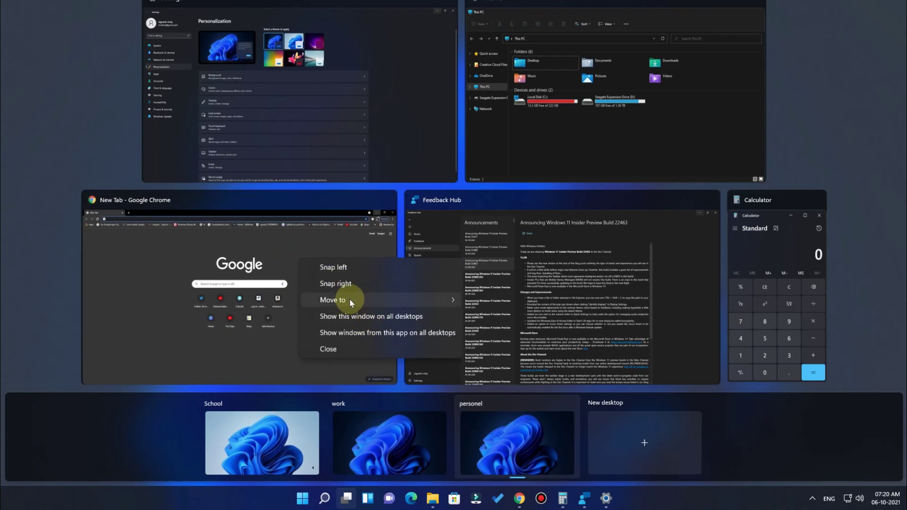
mouse_move(387, 300)
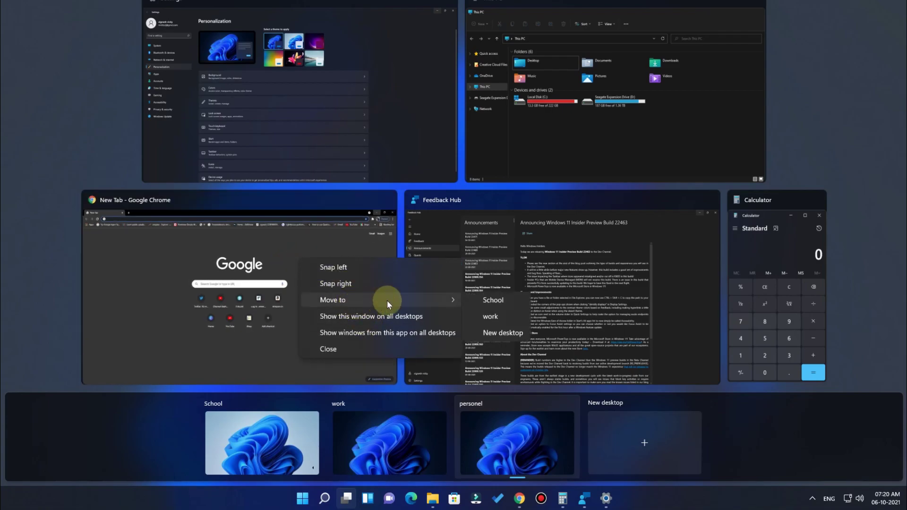
click(503, 320)
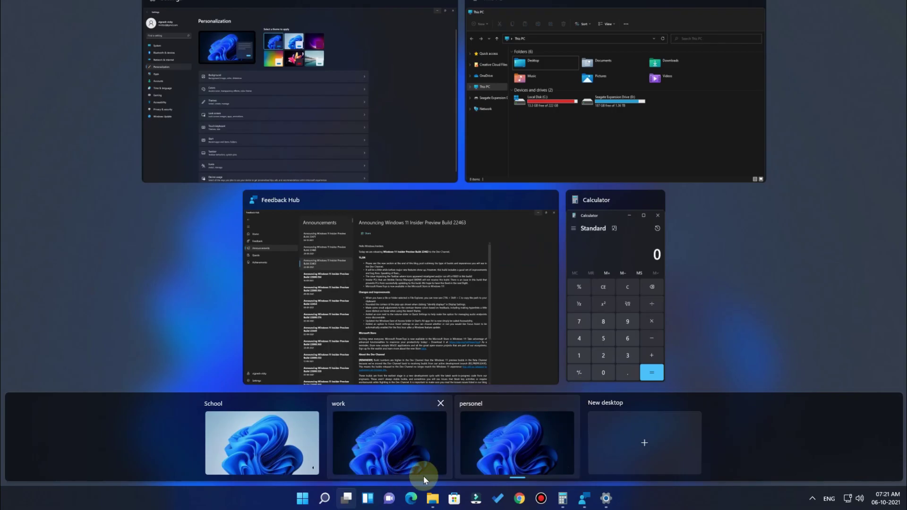
Switch to the work desktop, bring up the moved Google Chrome window, and minimize it
click(383, 435)
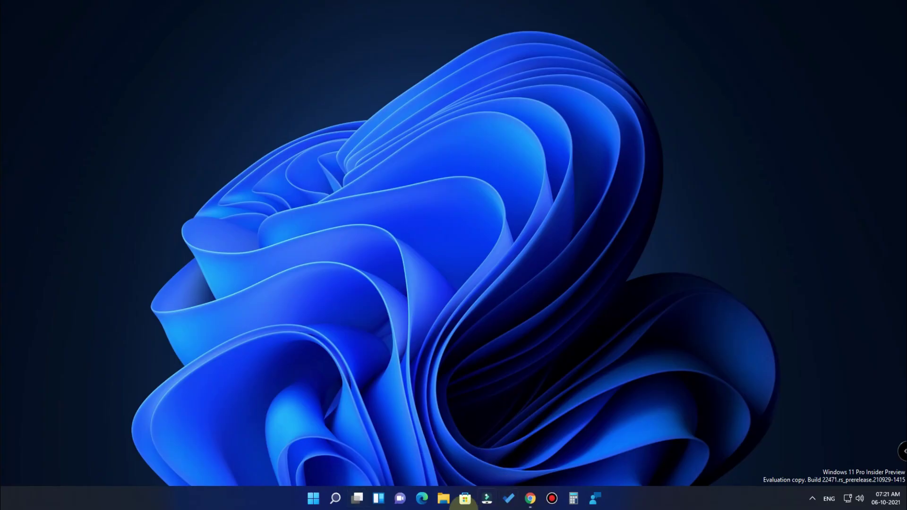
click(531, 503)
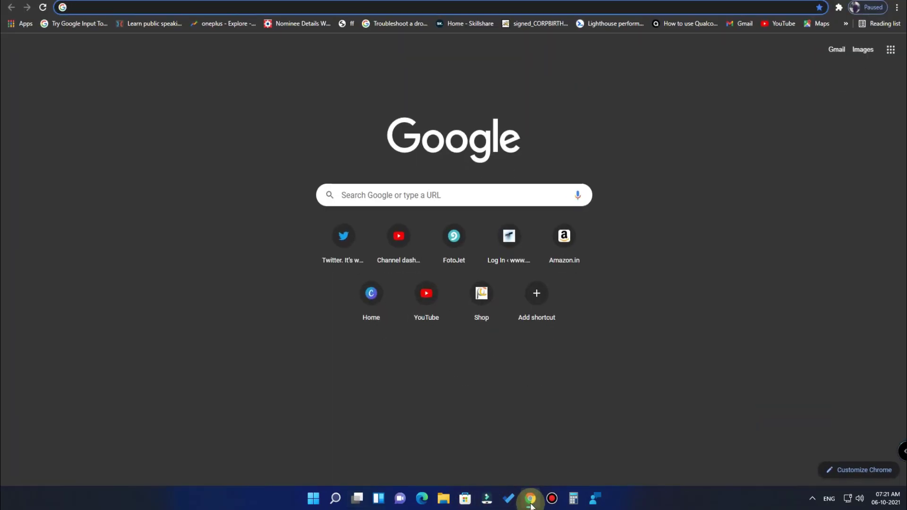
click(531, 505)
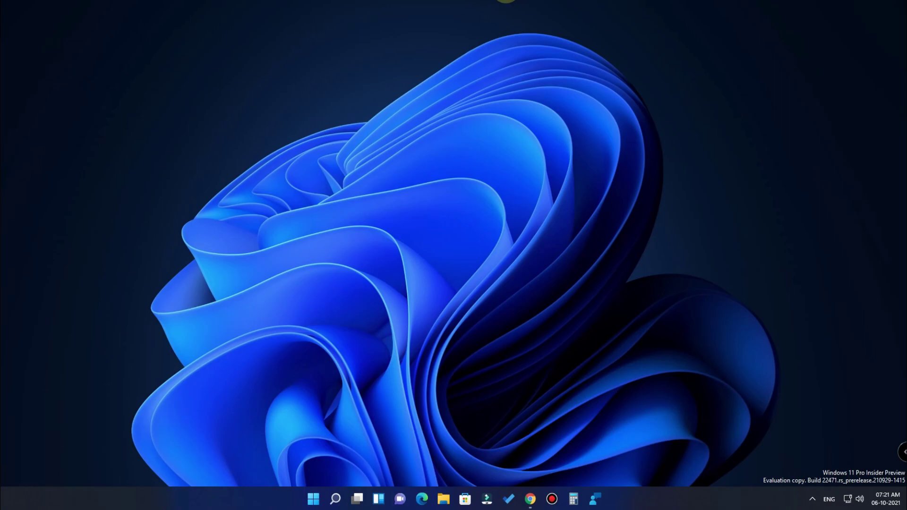
Open Microsoft Store, Calculator and File Explorer together on the current desktop
mouse_move(358, 500)
mouse_move(531, 499)
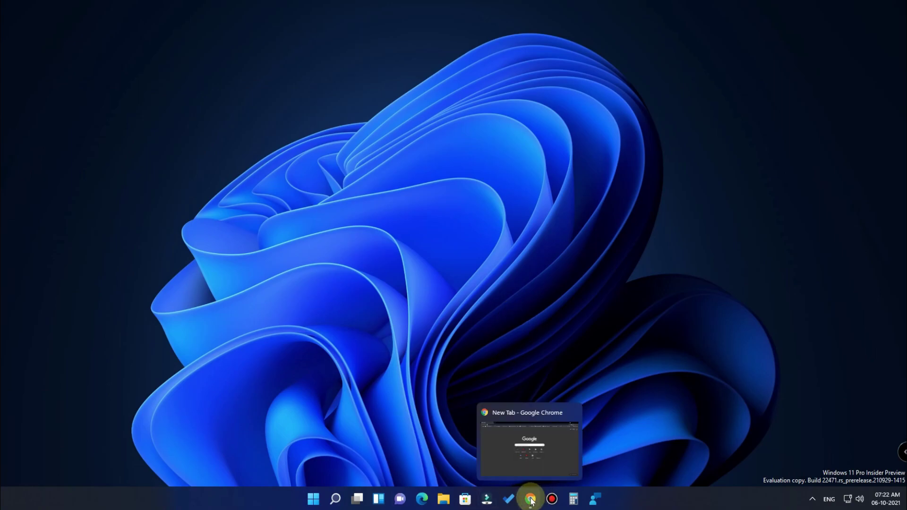
click(443, 499)
click(464, 498)
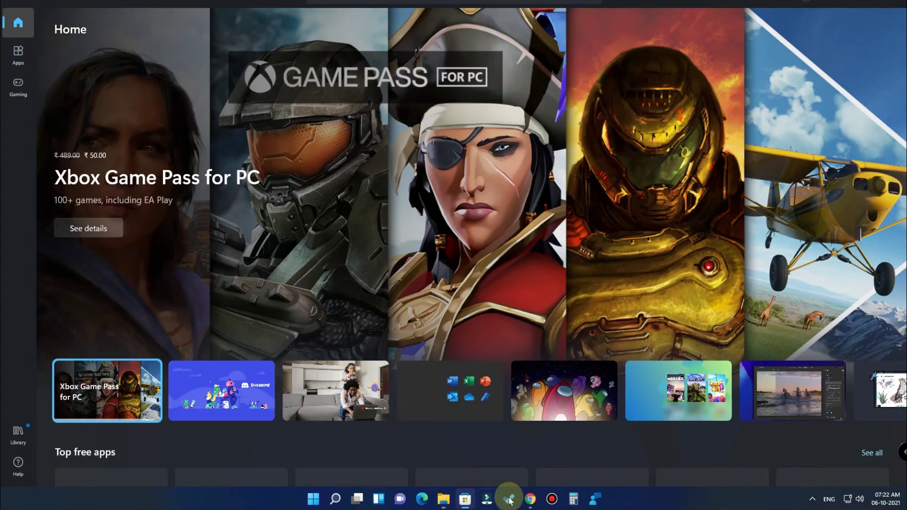
click(572, 499)
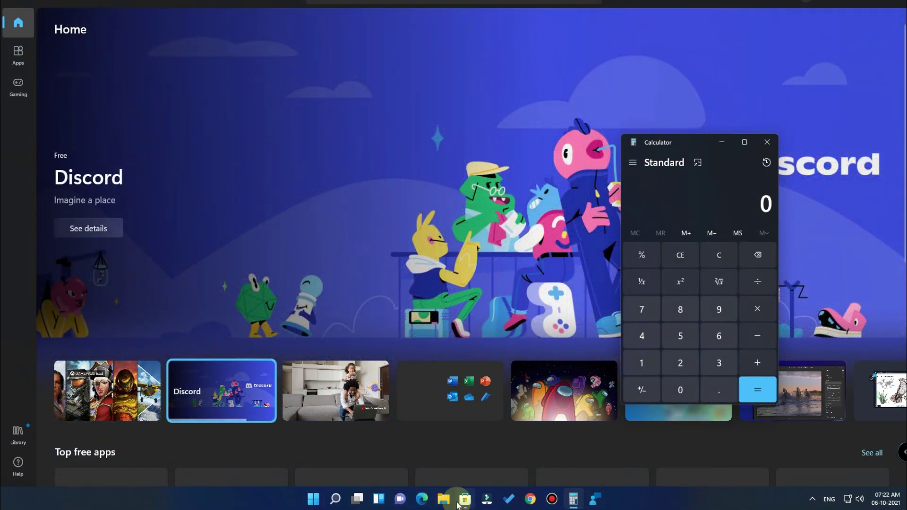
click(443, 499)
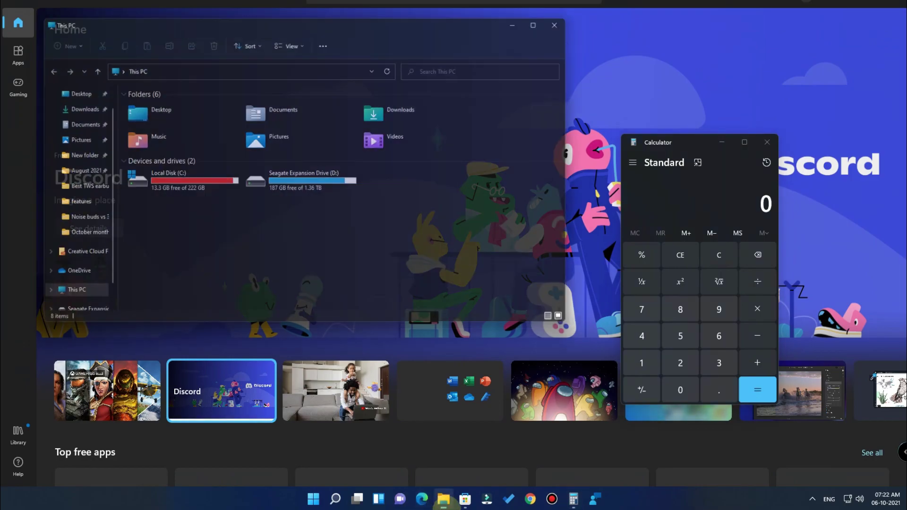
Snap File Explorer to the left half of the screen, Microsoft Store to the upper-right quarter and Calculator to the lower-right quarter
mouse_move(358, 500)
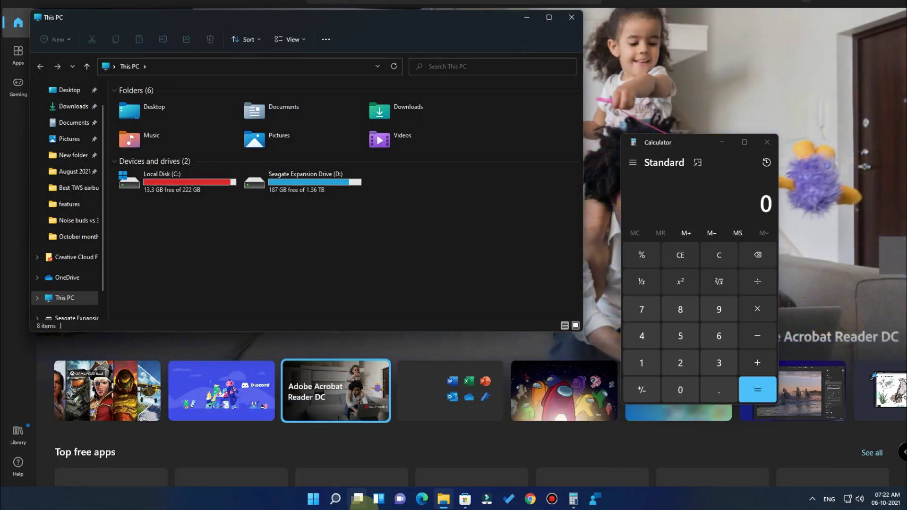
key(super+Left)
click(551, 61)
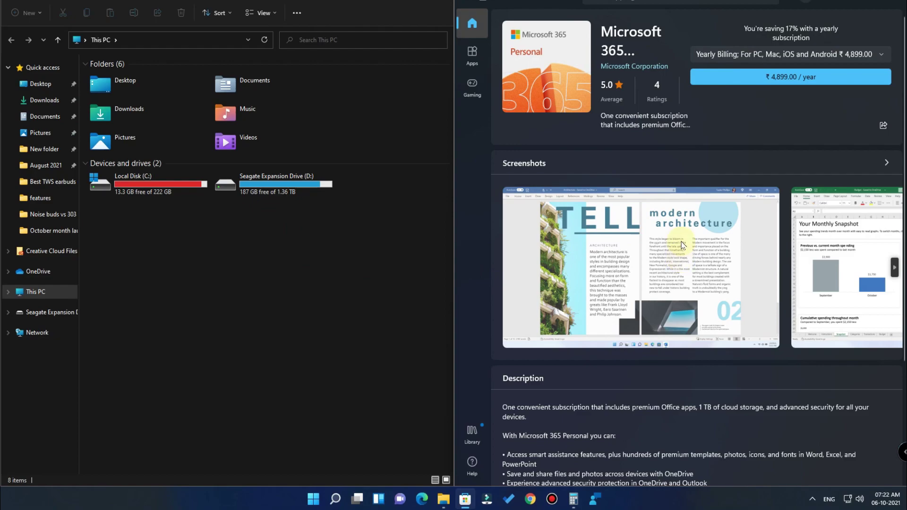
key(super+Up)
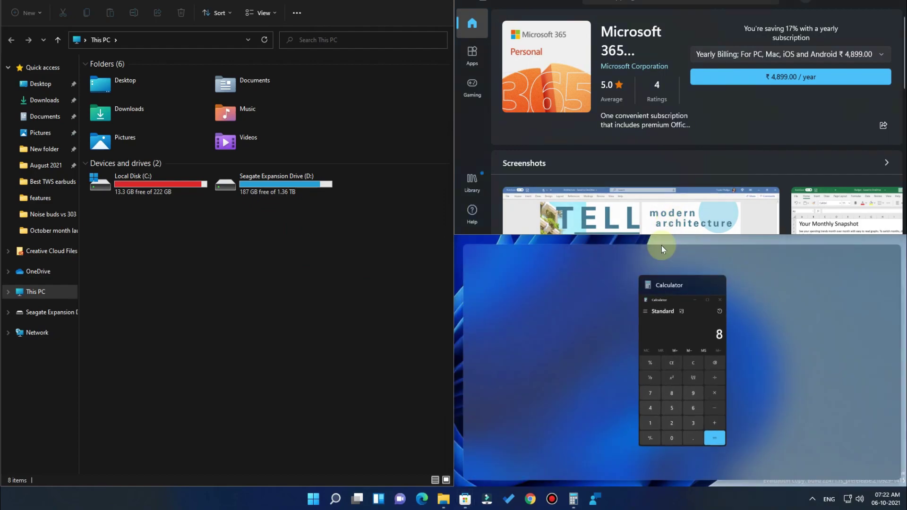
click(658, 313)
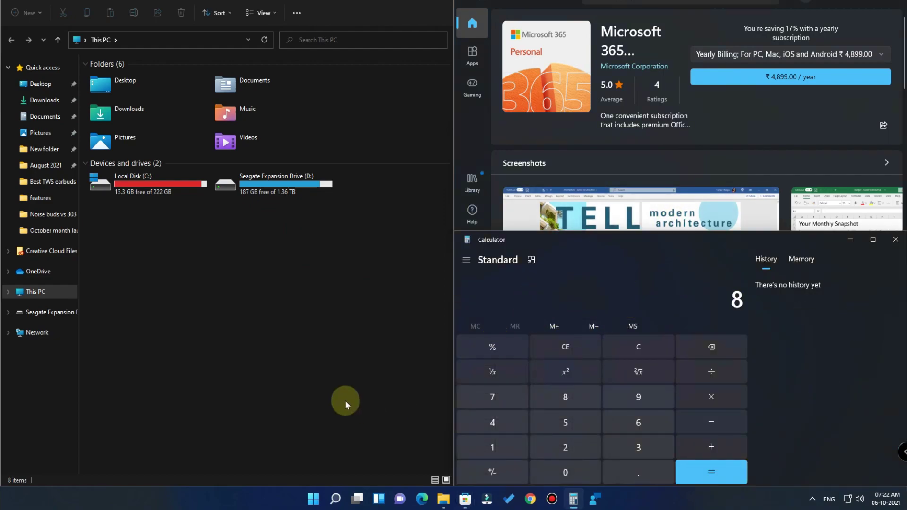
Snap File Explorer to the upper-left quarter and fill the remaining quarters with Google Chrome at the lower left and Microsoft Store at the upper right
click(253, 312)
key(super+Up)
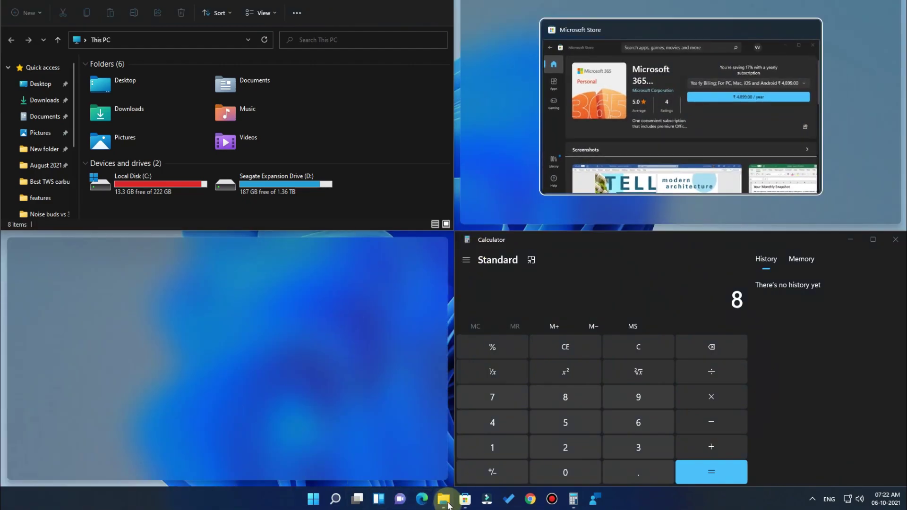
click(533, 499)
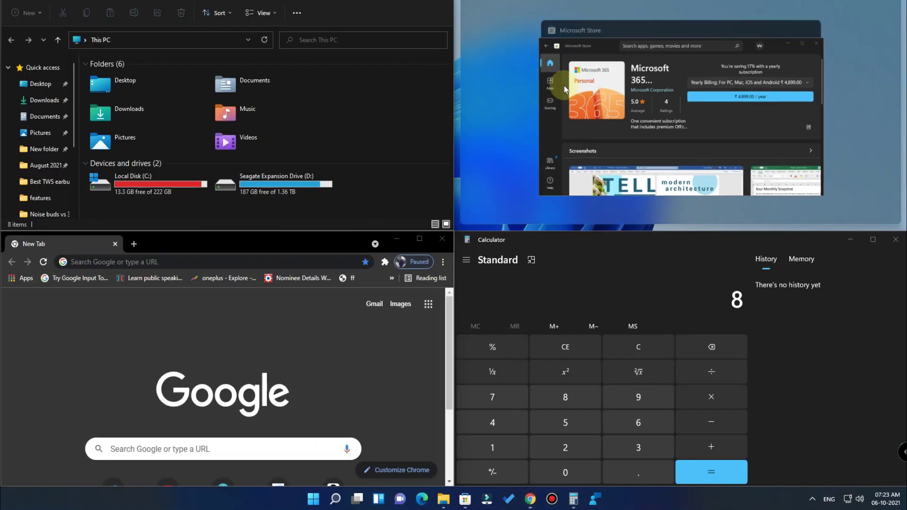
click(683, 67)
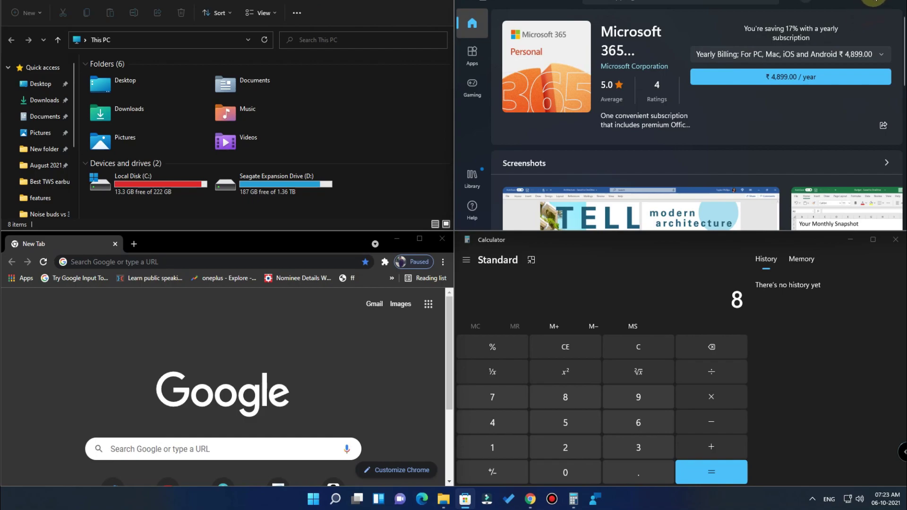
mouse_move(875, 1)
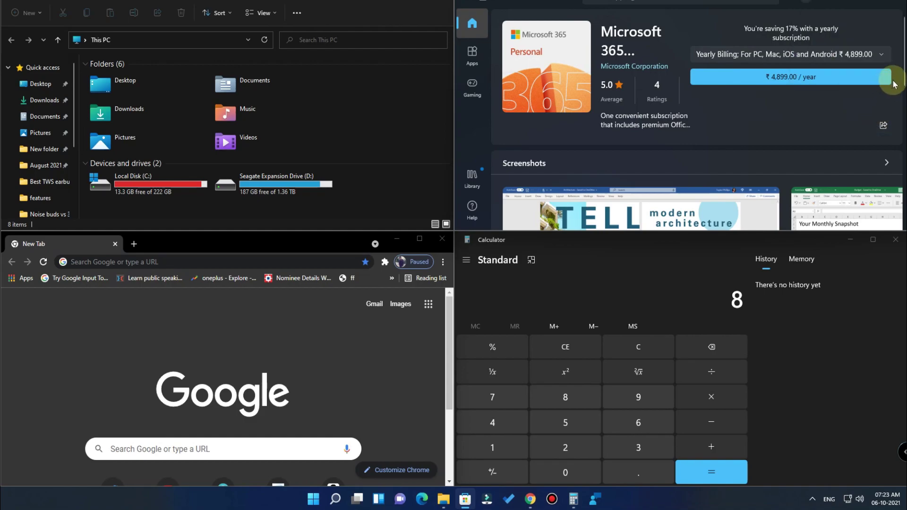
scroll(793, 224, down, 5)
scroll(211, 371, down, 3)
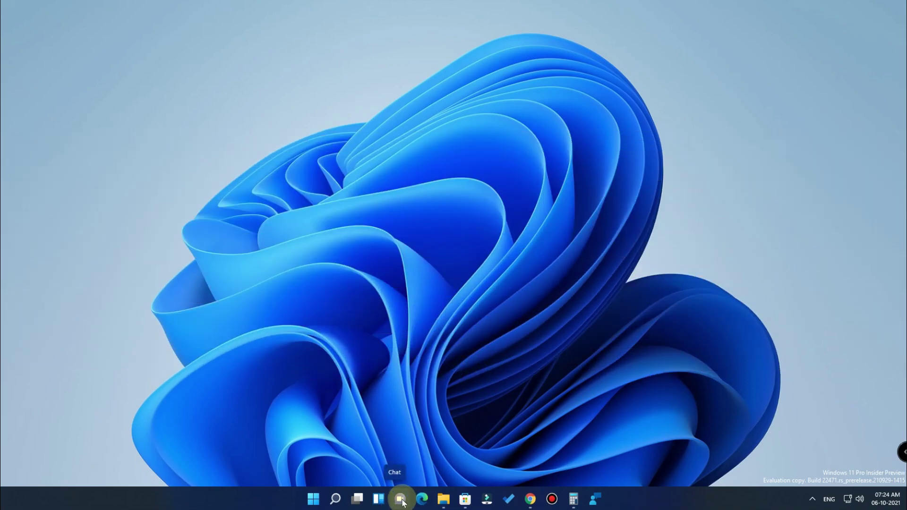
View the Microsoft Teams Chat flyout twice from the desktop and close it
click(402, 500)
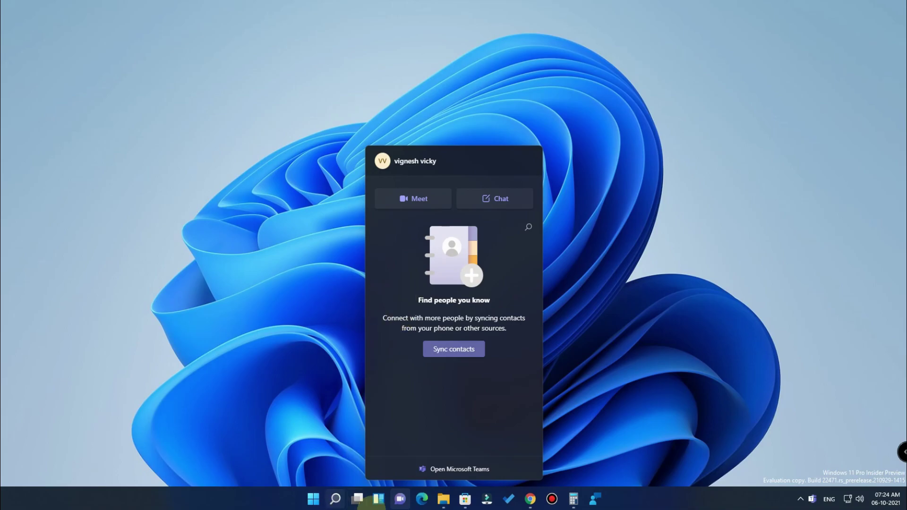
click(404, 501)
click(404, 501)
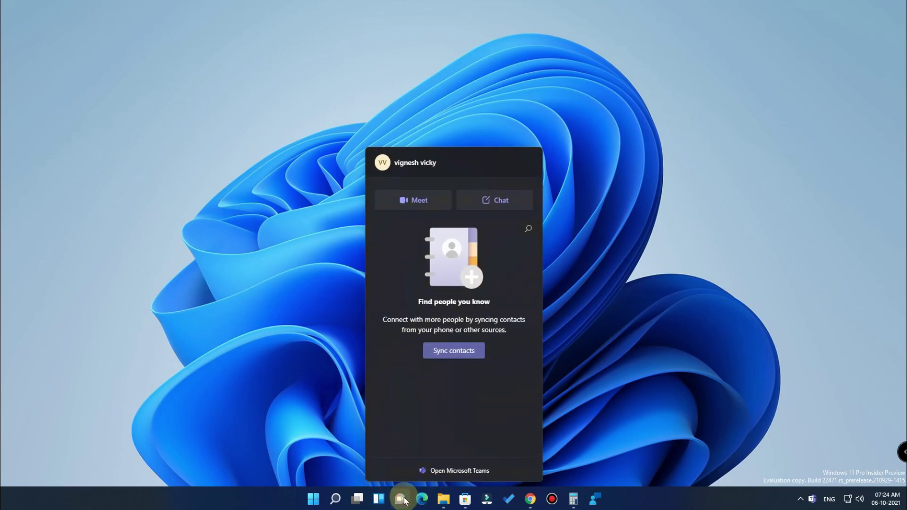
click(405, 501)
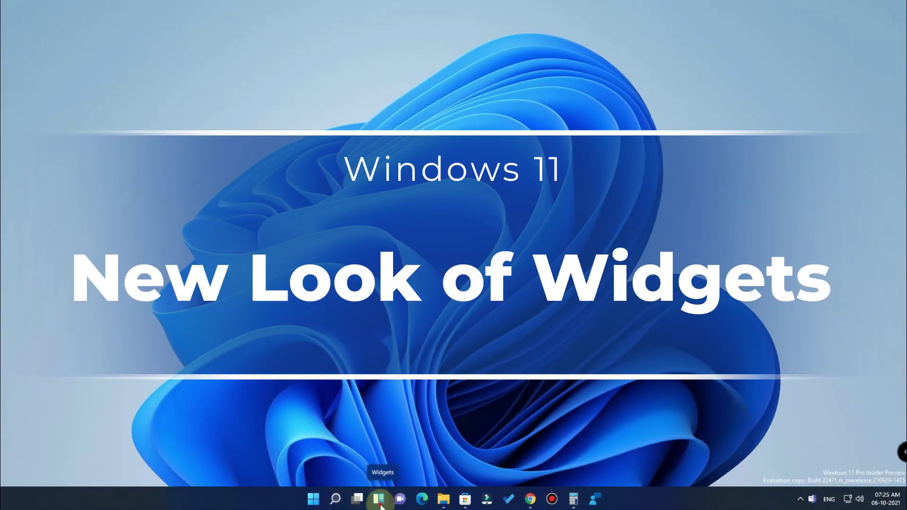
Show the Widgets panel over the desktop, dismiss it and bring it up again
click(381, 505)
click(383, 504)
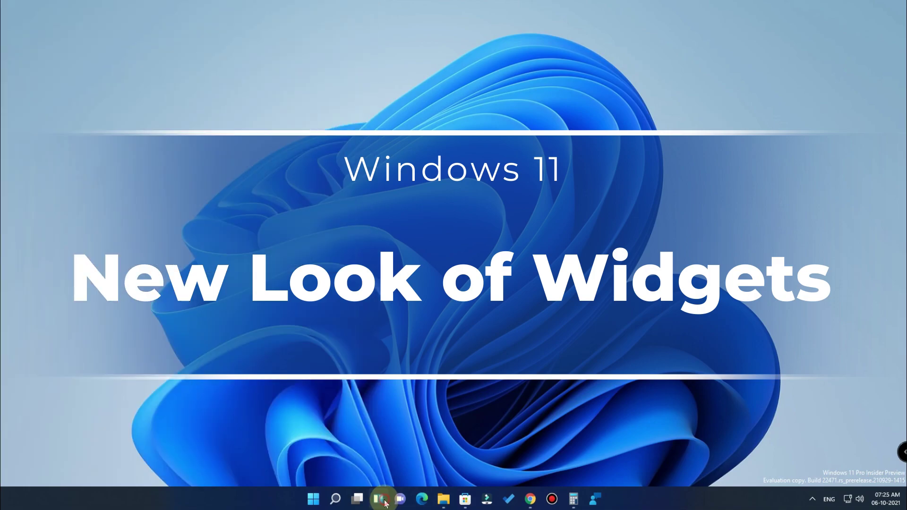
click(384, 503)
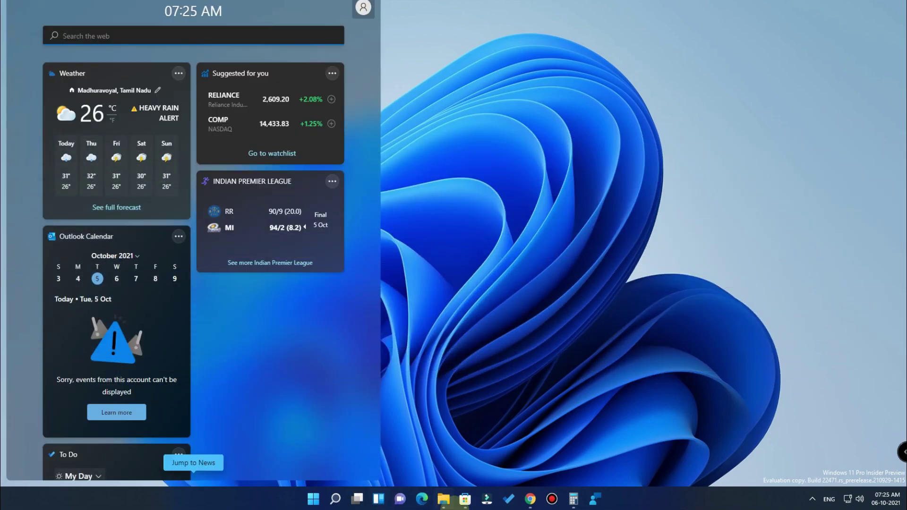
click(381, 500)
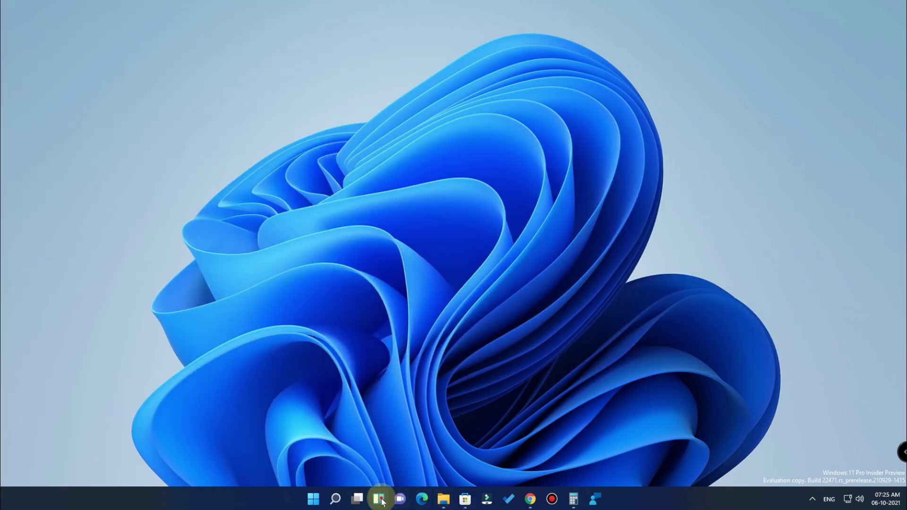
click(382, 500)
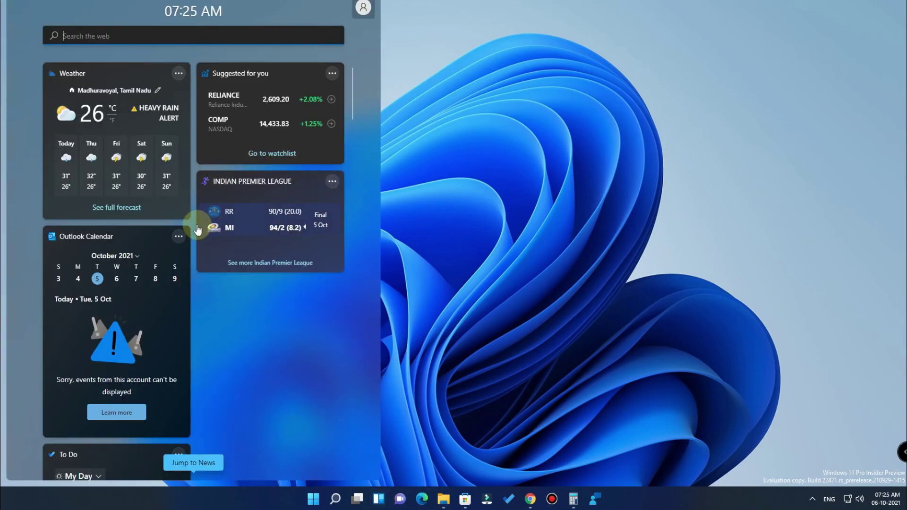
Open File Explorer at This PC in a maximized window and show the Widgets panel over it
click(443, 500)
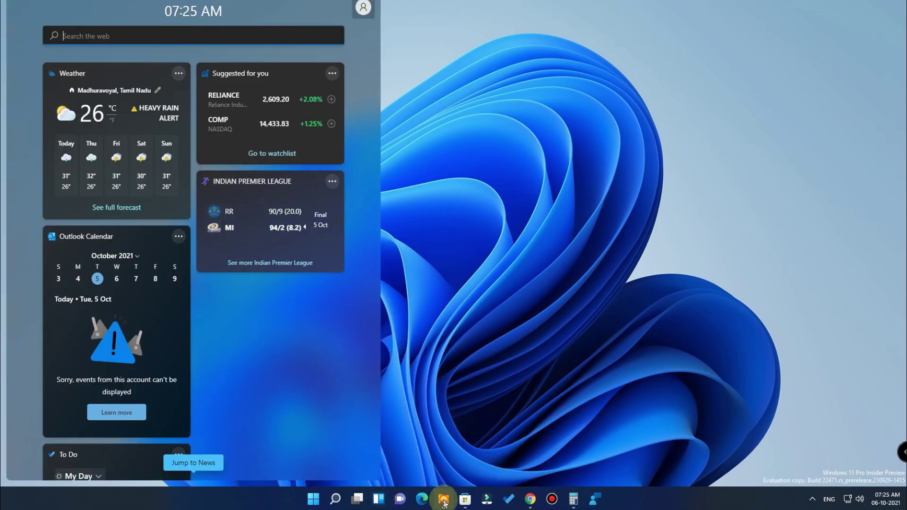
drag(421, 1, 421, 1)
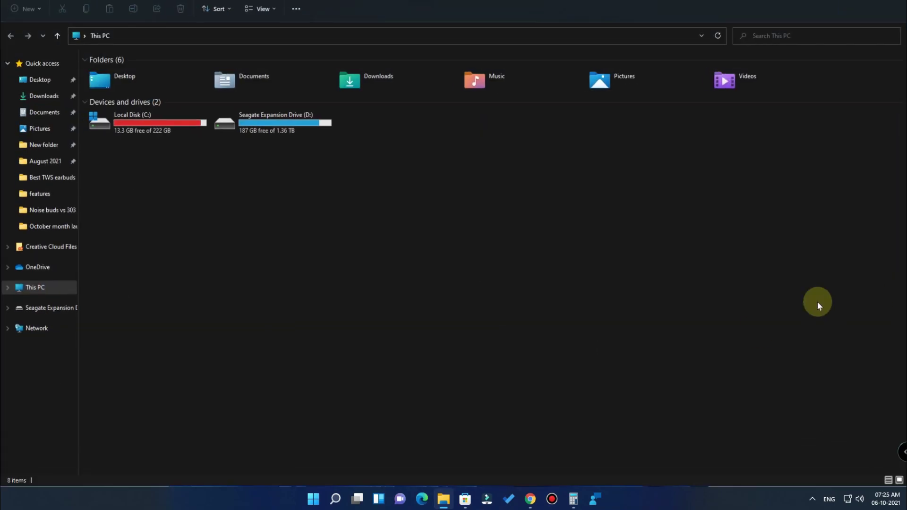
click(378, 498)
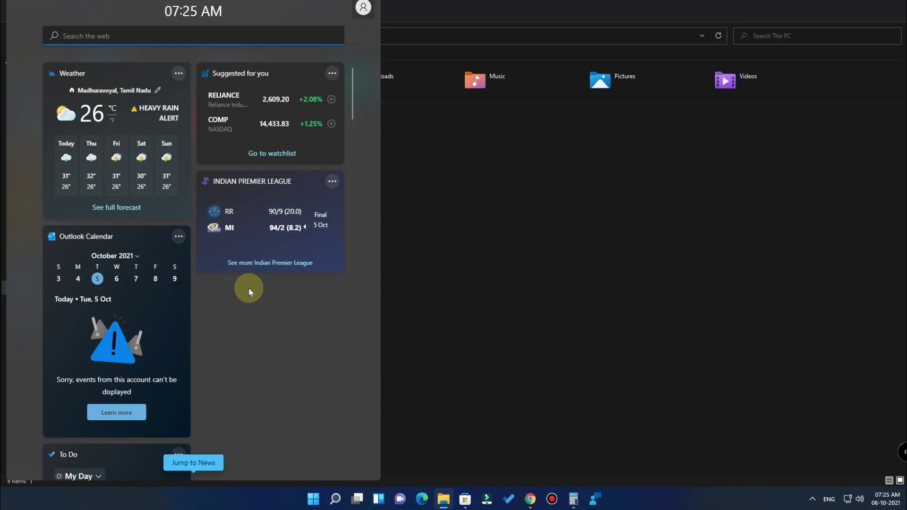
Look through the widgets and the Top stories news feed, and return to the Weather widget
scroll(248, 287, down, 10)
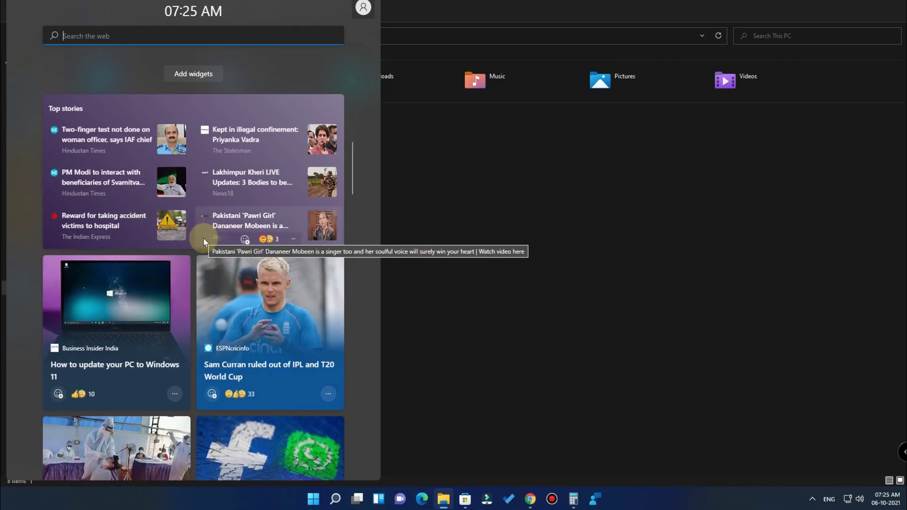
scroll(202, 237, down, 8)
scroll(208, 269, up, 15)
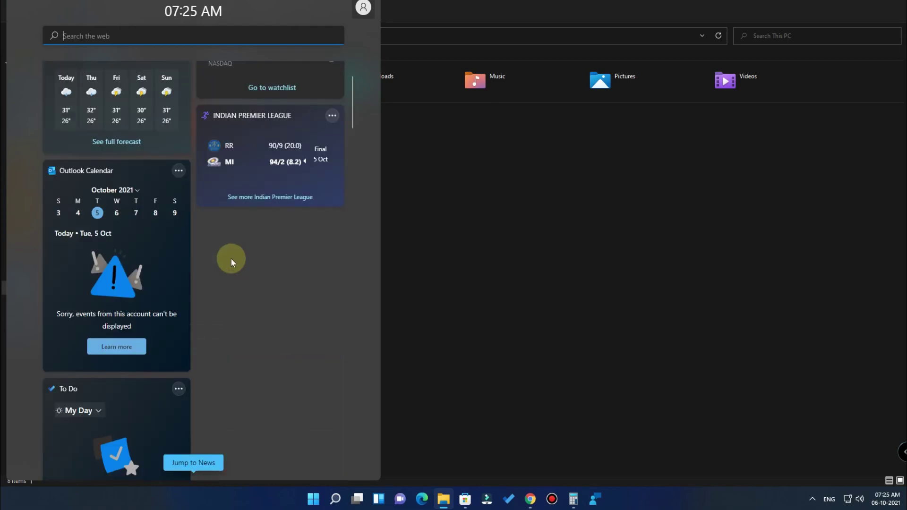
scroll(151, 312, down, 6)
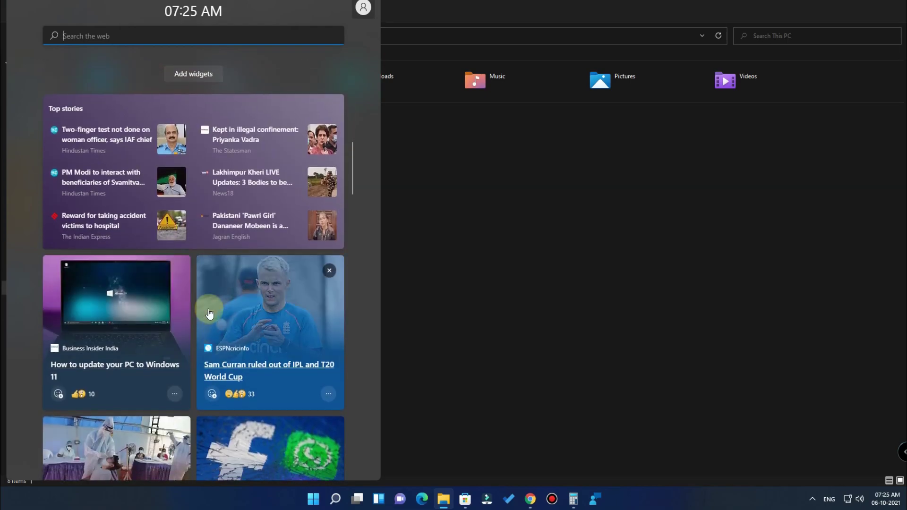
scroll(219, 270, up, 3)
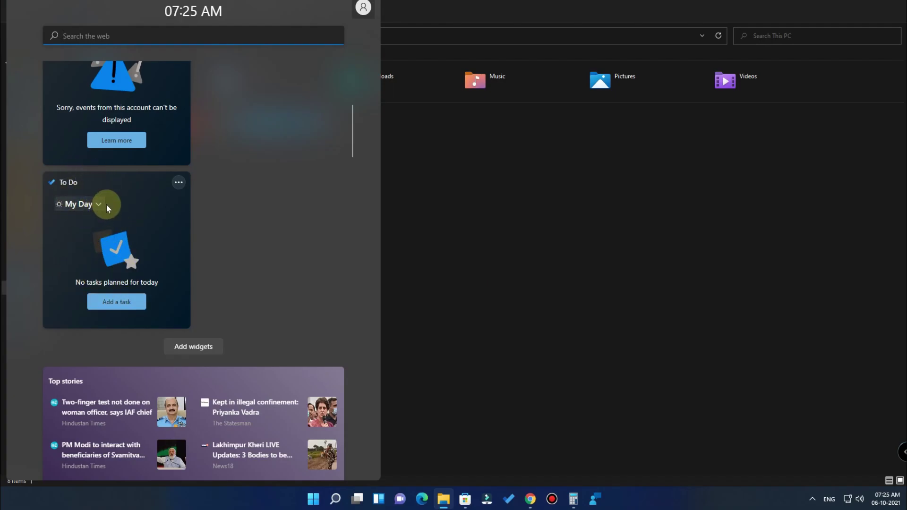
scroll(230, 244, up, 2)
scroll(230, 244, up, 4)
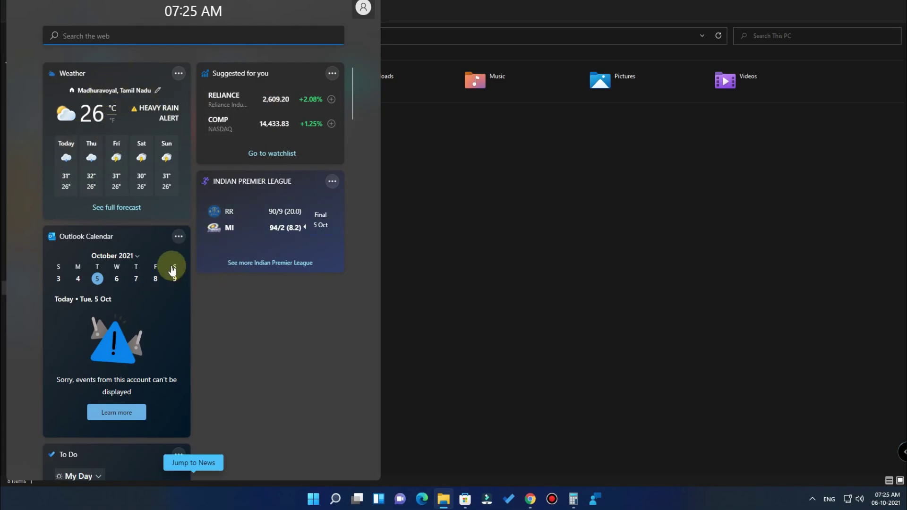
Add the Photos widget from the widget settings, then close the settings and the Widgets panel
click(363, 9)
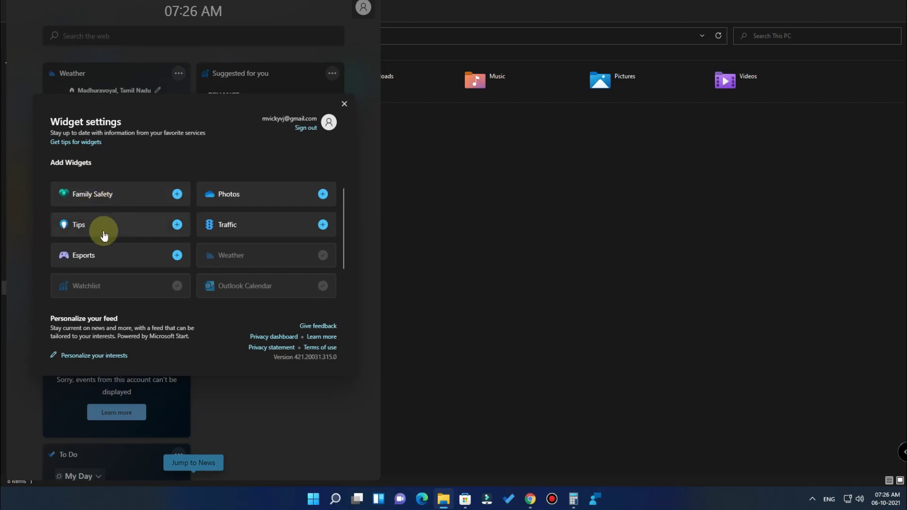
click(262, 196)
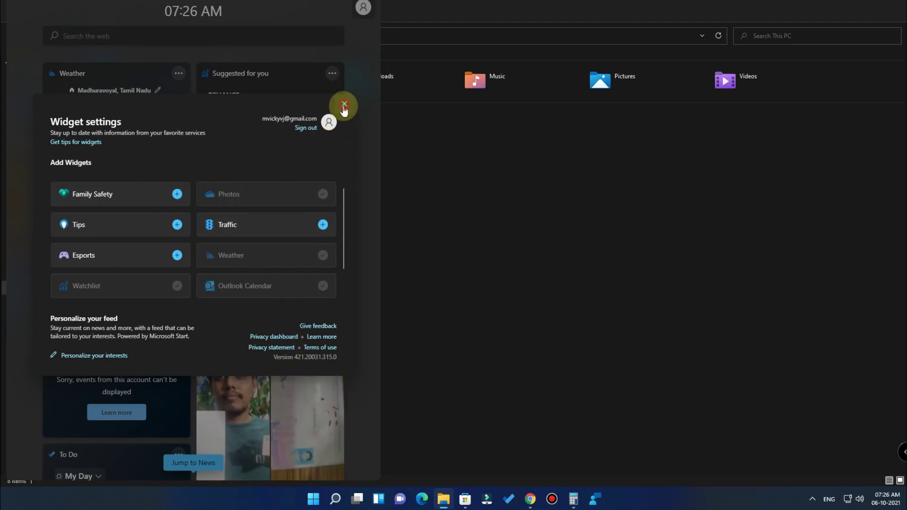
click(343, 104)
scroll(304, 259, down, 10)
click(403, 500)
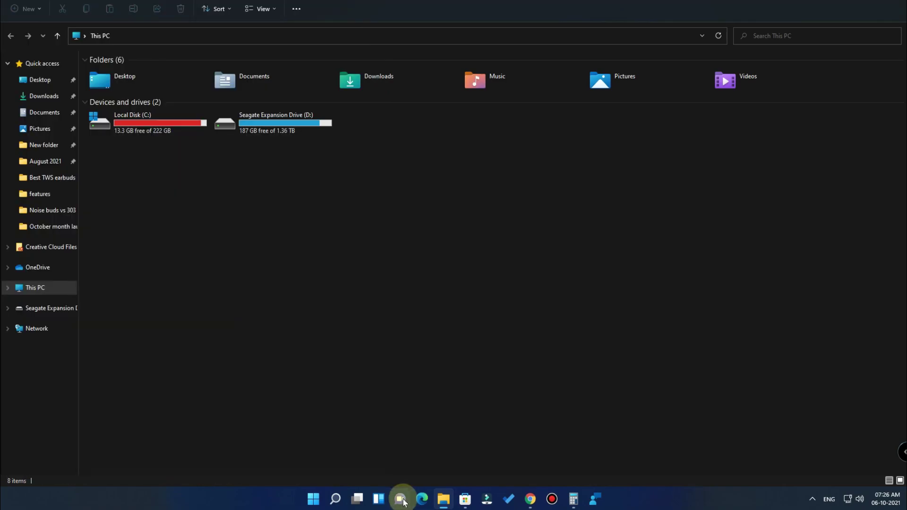
Reopen the Widgets panel, look through the widgets including Photos, and dismiss the panel
click(378, 497)
scroll(182, 182, down, 5)
scroll(185, 184, down, 10)
scroll(188, 184, up, 20)
scroll(190, 185, up, 1)
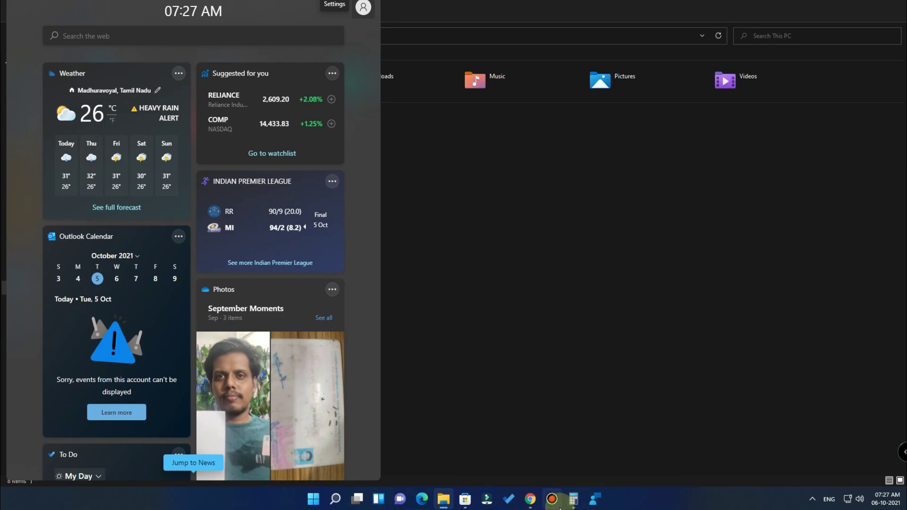
mouse_move(531, 503)
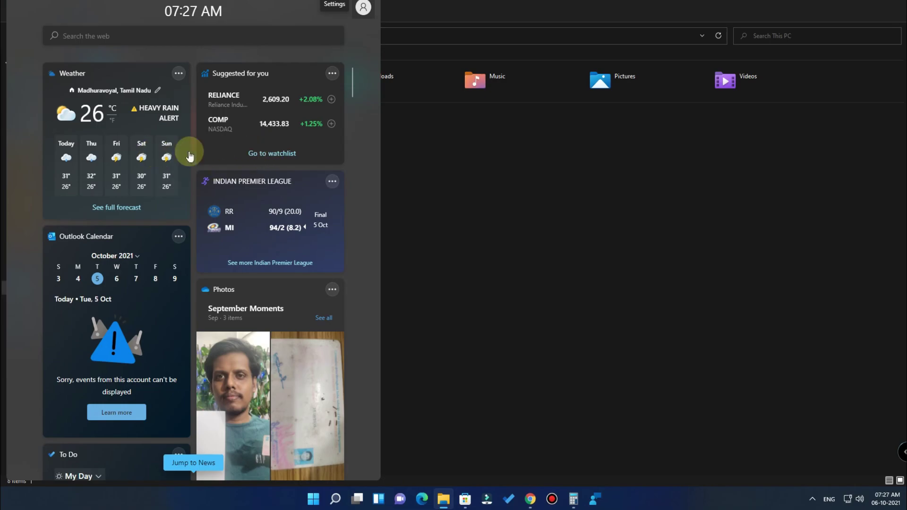
scroll(207, 301, down, 10)
scroll(207, 301, up, 10)
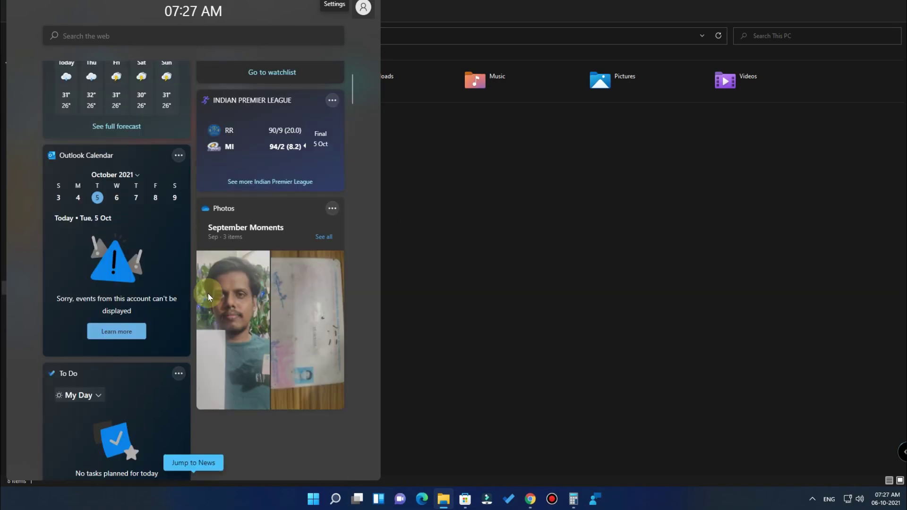
click(639, 278)
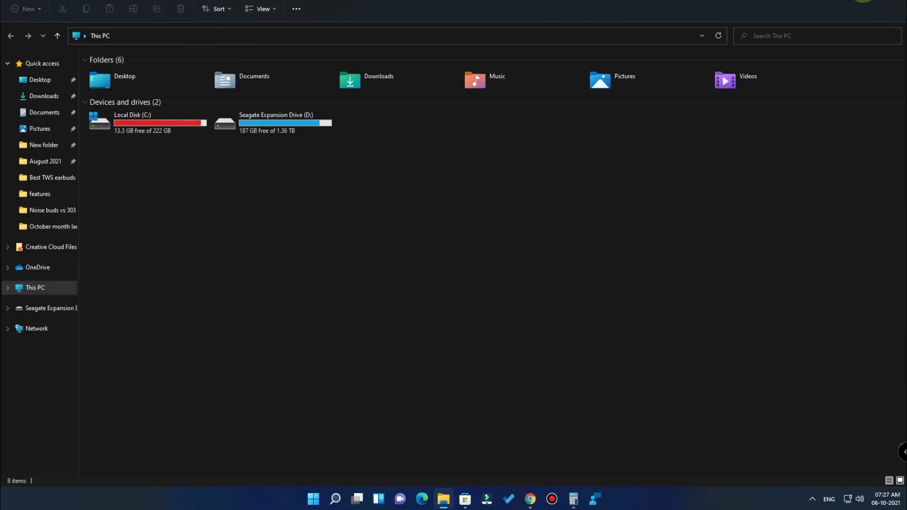
Minimize the File Explorer window and briefly show the Widgets panel over the desktop
click(852, 6)
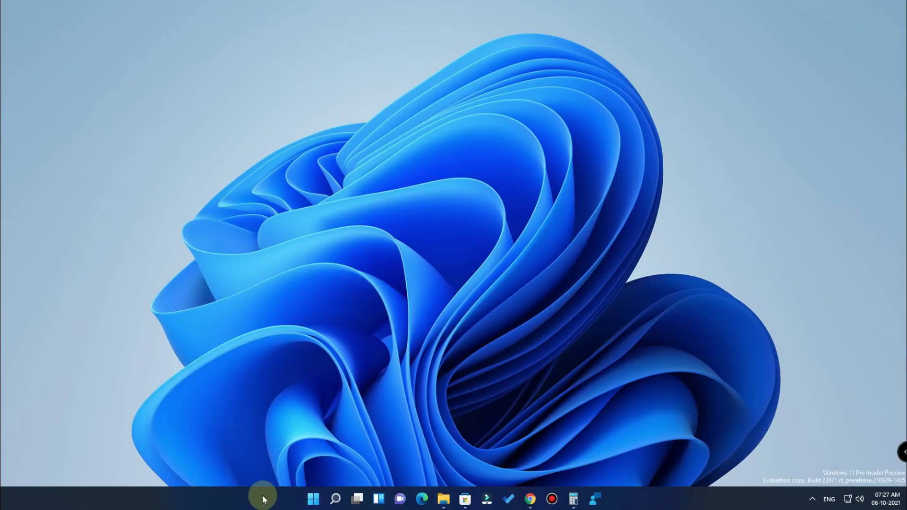
click(379, 499)
click(381, 499)
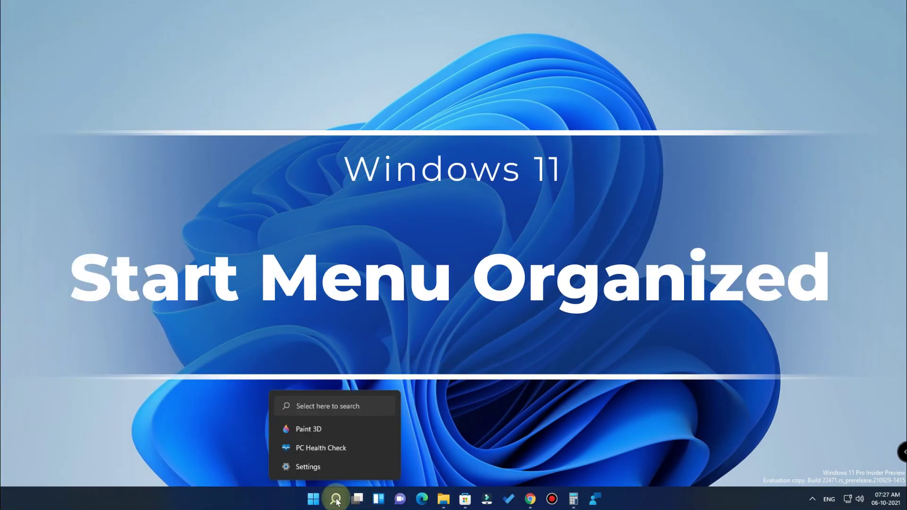
Open the Start menu and look through both pages of pinned apps and the Recommended files
click(314, 499)
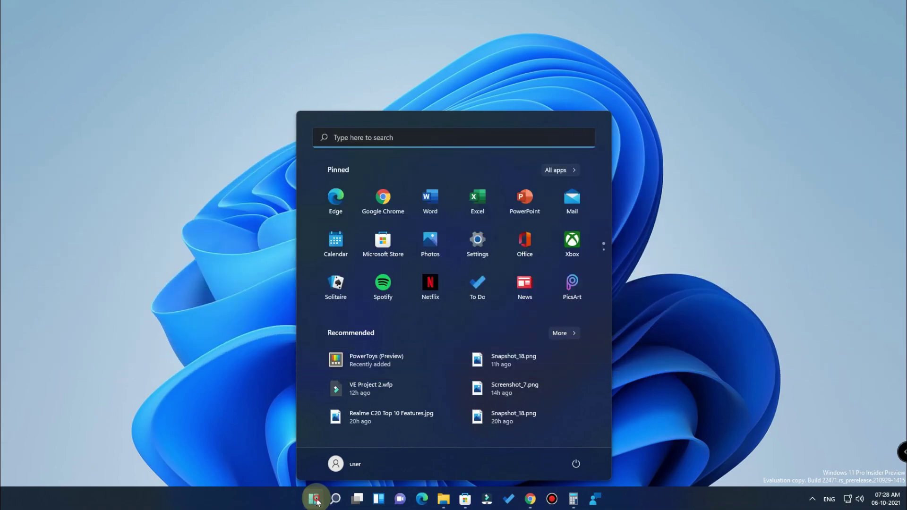
click(315, 500)
click(317, 501)
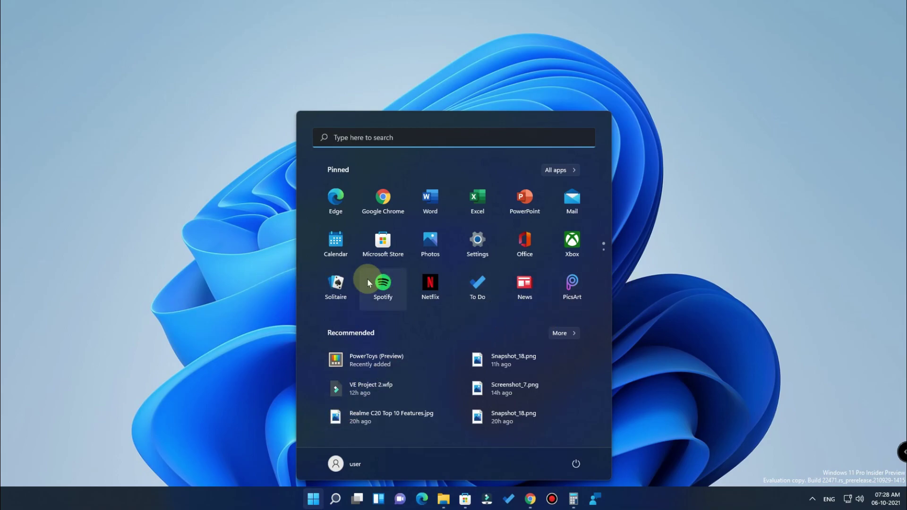
scroll(465, 234, down, 1)
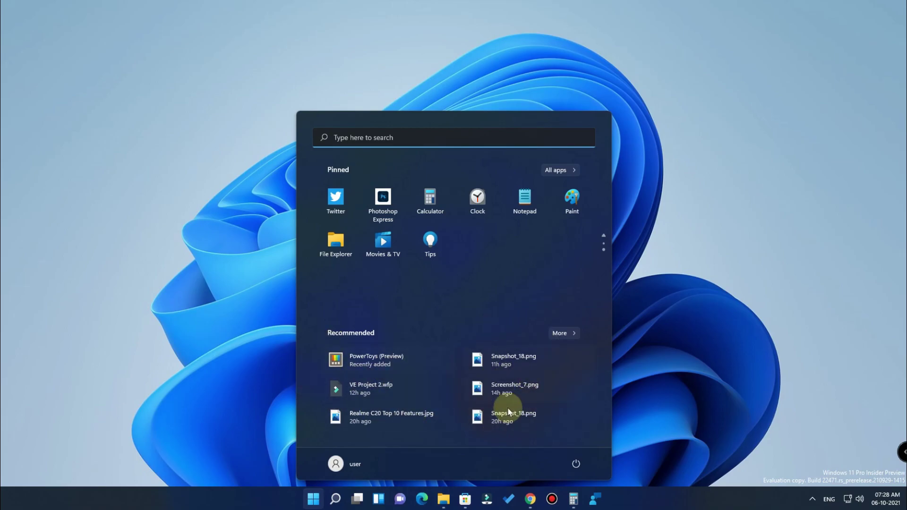
scroll(463, 399, up, 1)
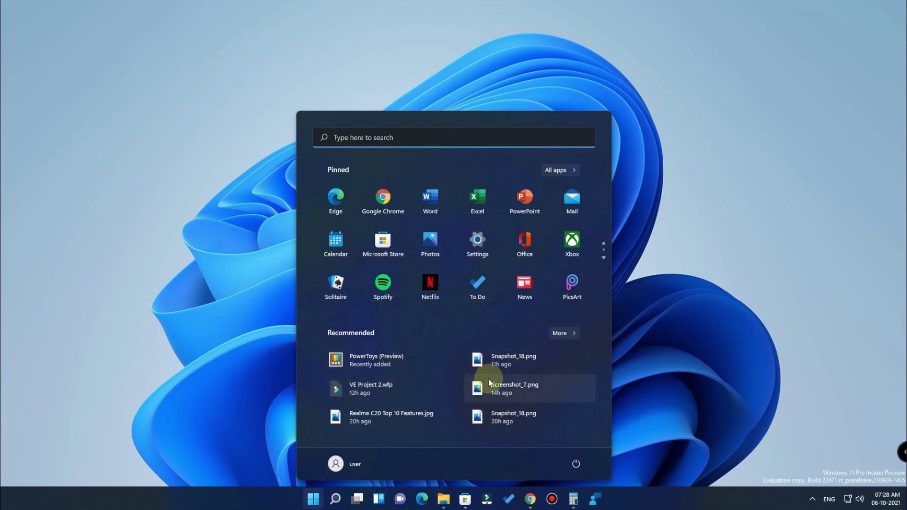
click(309, 499)
click(310, 498)
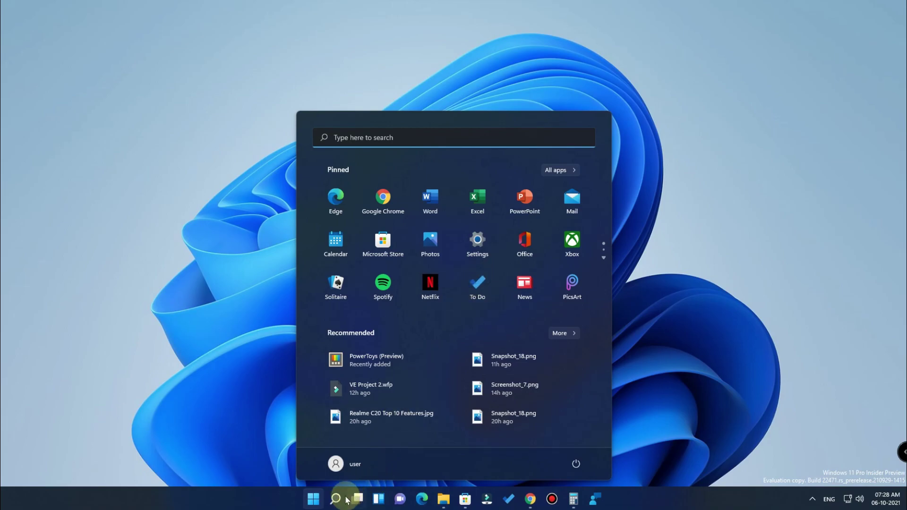
Show the account options and the power options at the foot of the Start menu
click(362, 458)
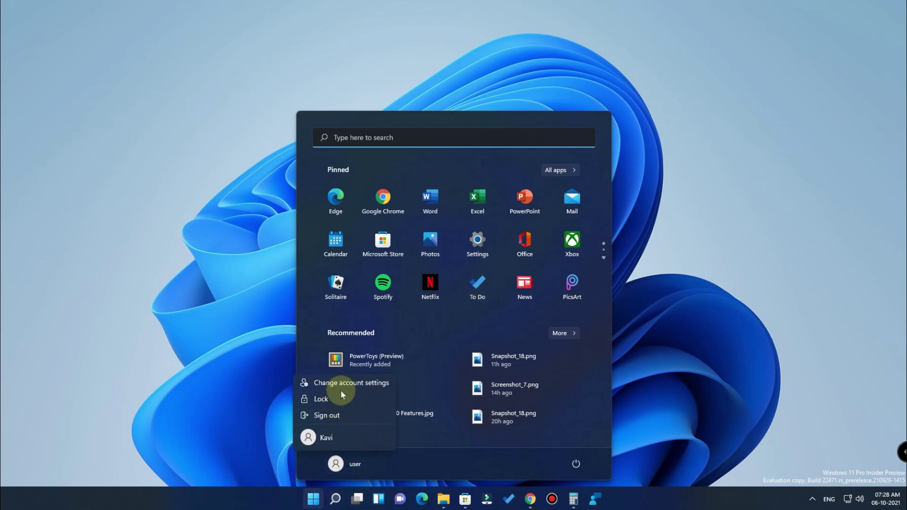
click(353, 460)
click(576, 458)
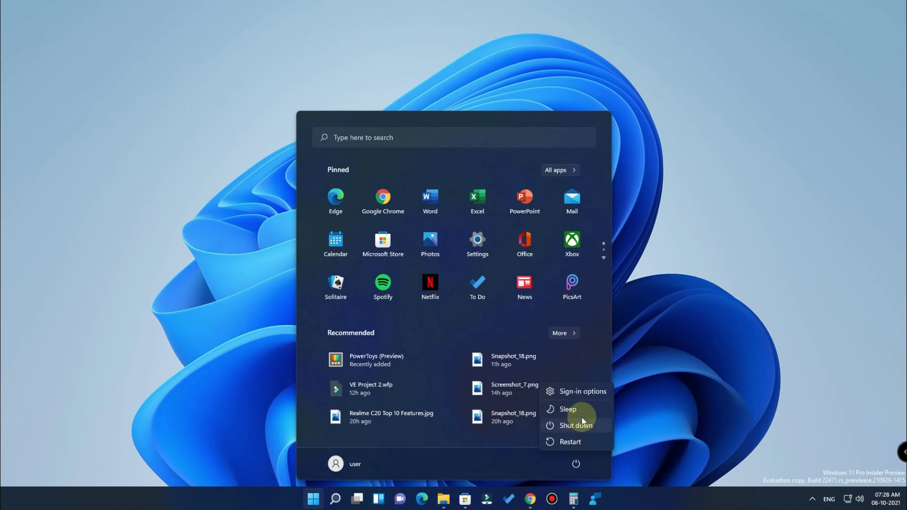
Open Windows Search and pin the recent app Paint 3D to Start
click(335, 499)
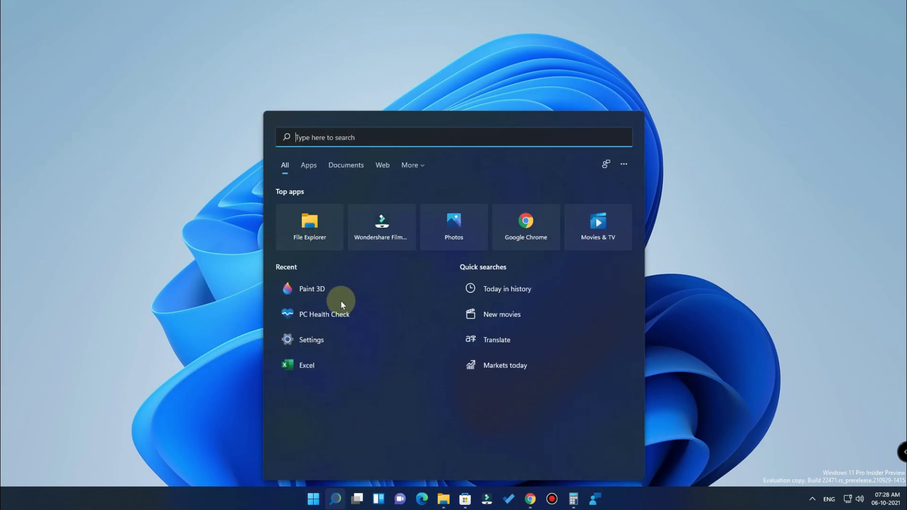
click(344, 505)
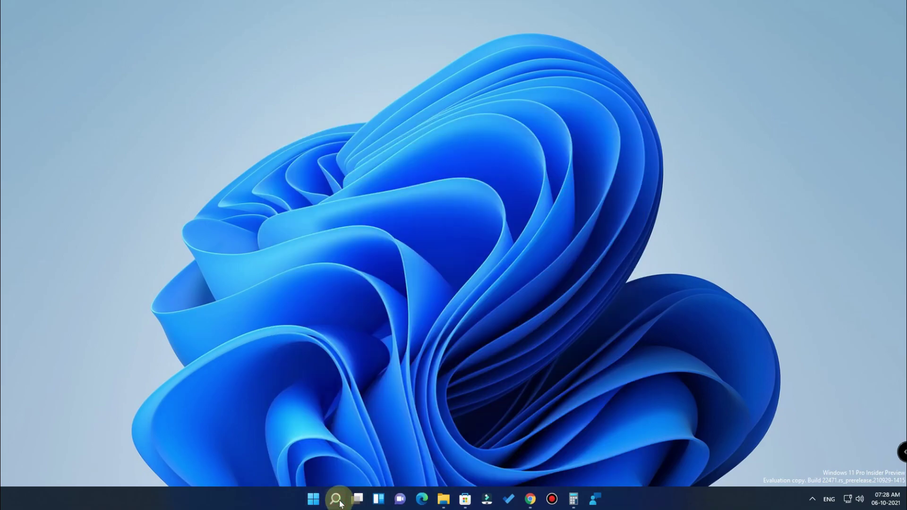
click(313, 498)
click(336, 497)
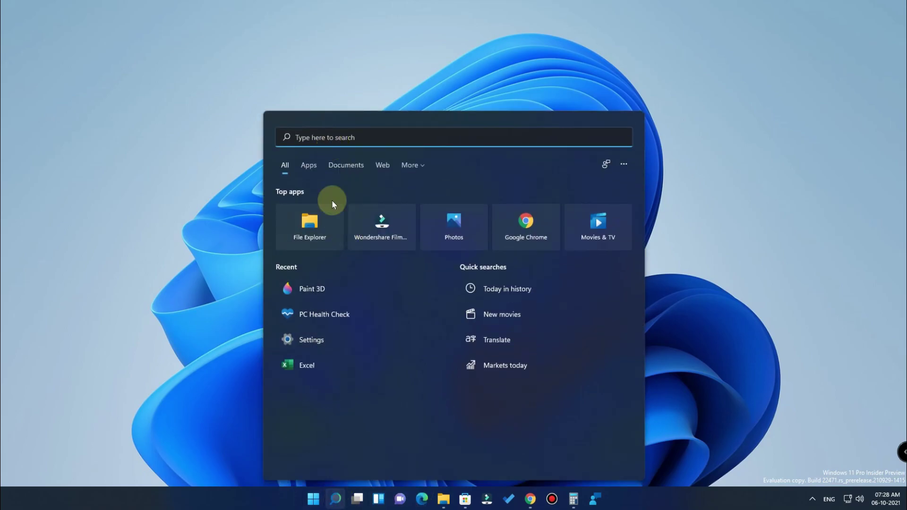
click(320, 288)
right_click(321, 288)
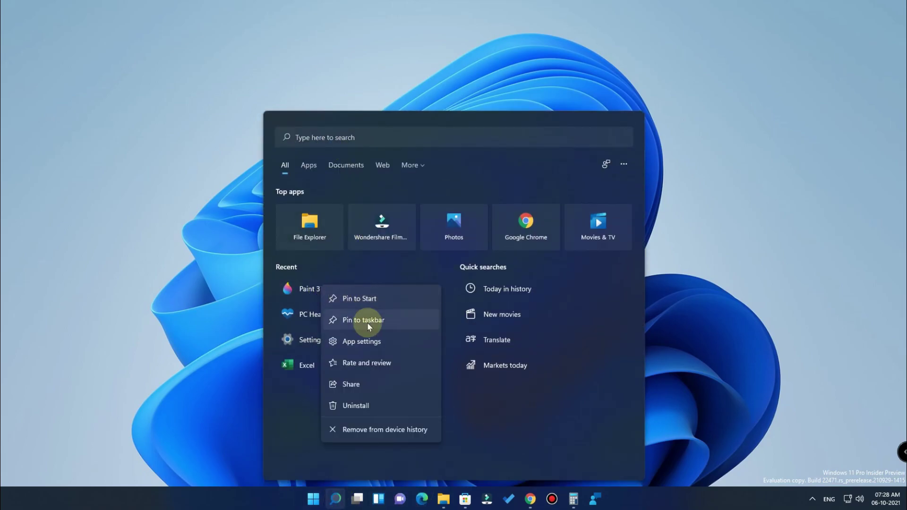
click(373, 305)
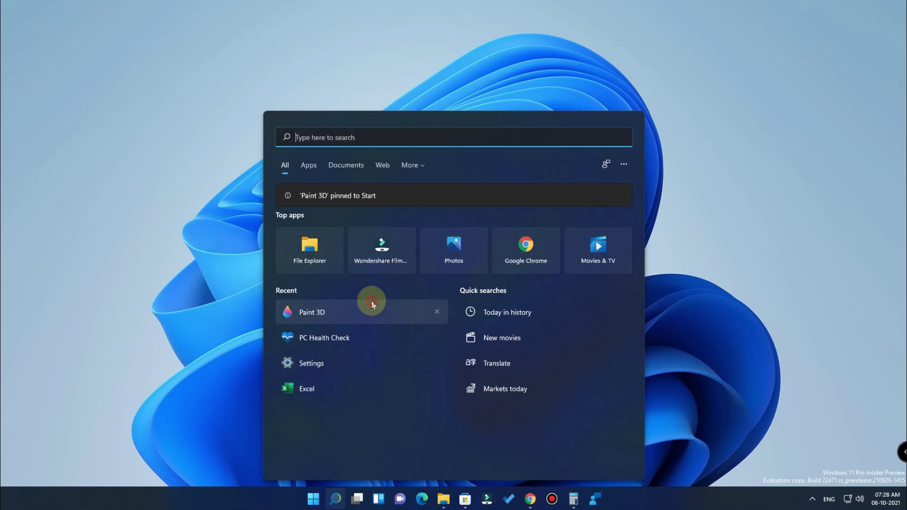
Move Paint 3D to the first position on the second page of pinned apps in the Start menu
click(318, 498)
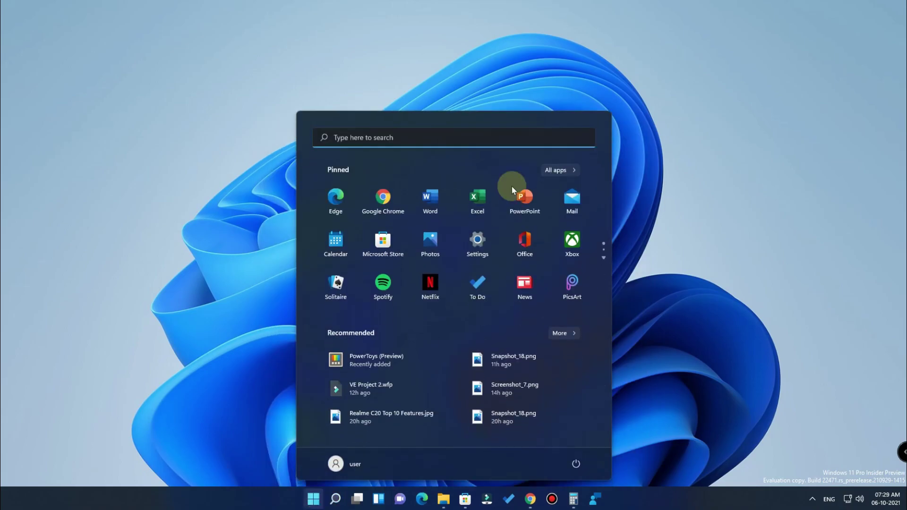
scroll(555, 269, down, 1)
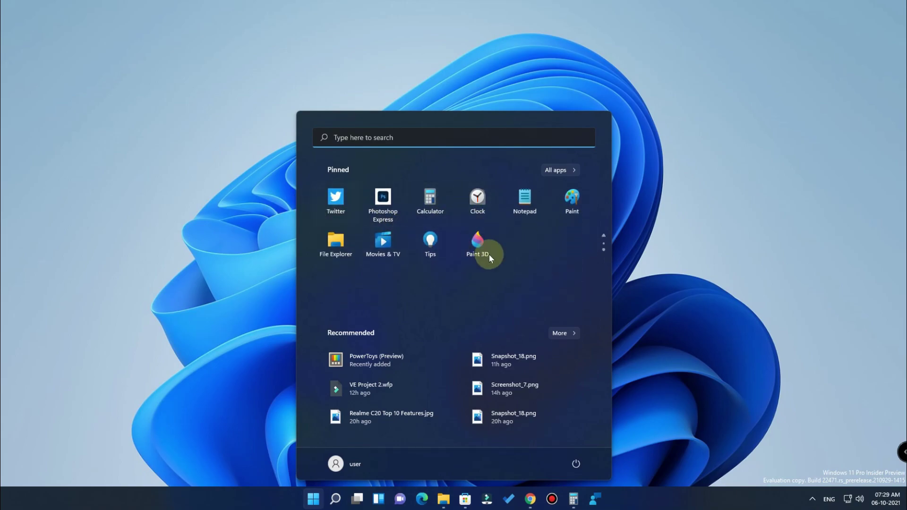
mouse_move(476, 247)
mouse_down()
mouse_move(428, 199)
mouse_move(330, 163)
mouse_move(457, 161)
mouse_move(418, 251)
mouse_move(326, 203)
mouse_up()
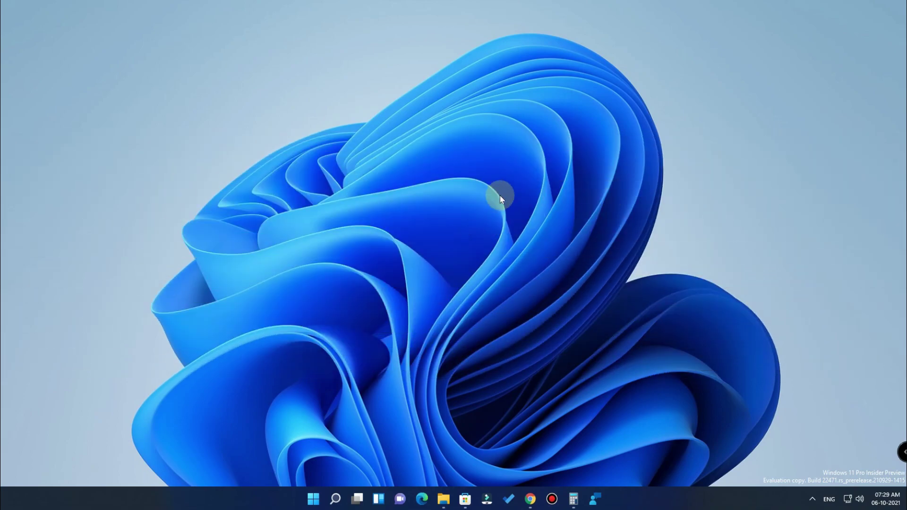
Show the Feedback Hub home page with its feedback options and build announcements, and return to the desktop
right_click(576, 189)
click(628, 231)
click(595, 499)
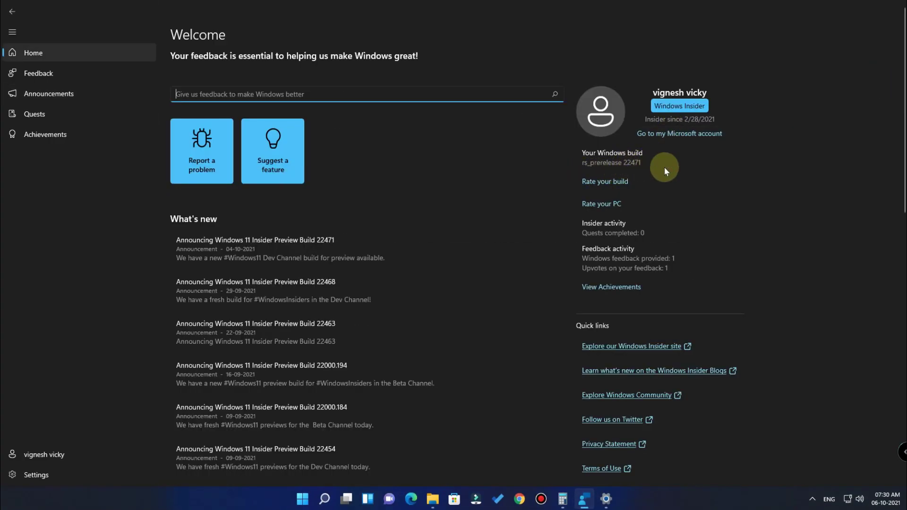
click(853, 2)
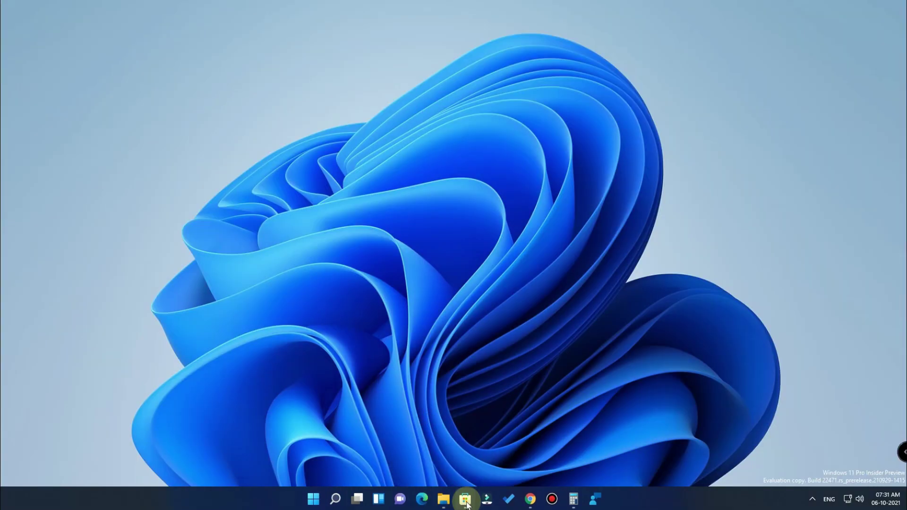
Open Microsoft Store and search it for "amazon"
click(466, 500)
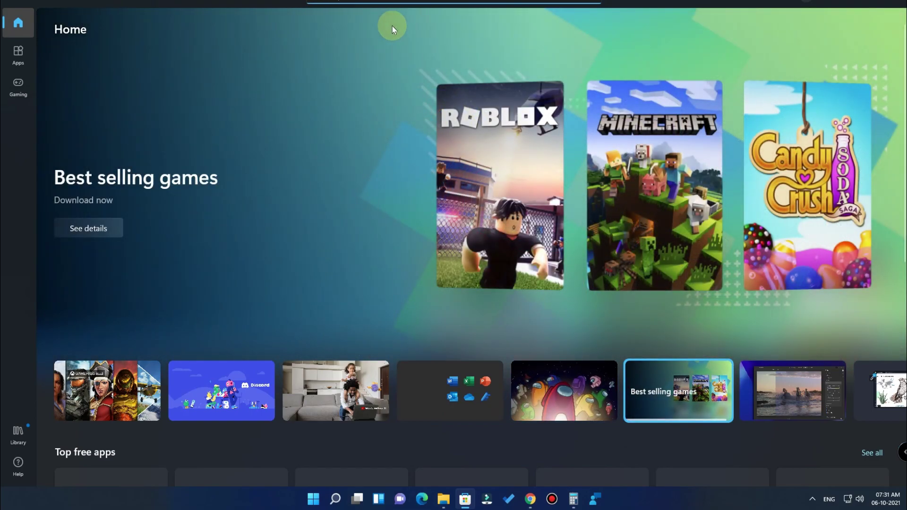
text(amazon)
click(392, 21)
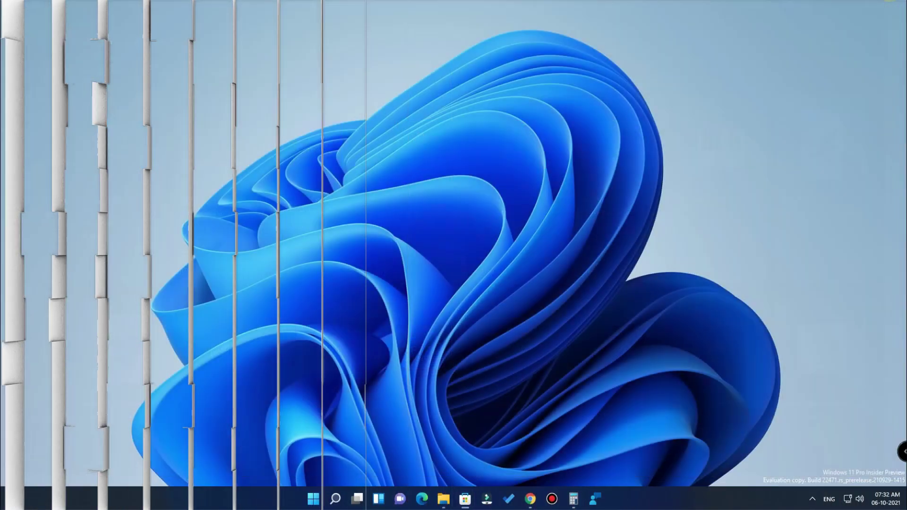
Open Settings from the Start button's shortcut list and show the Windows Update page
right_click(425, 171)
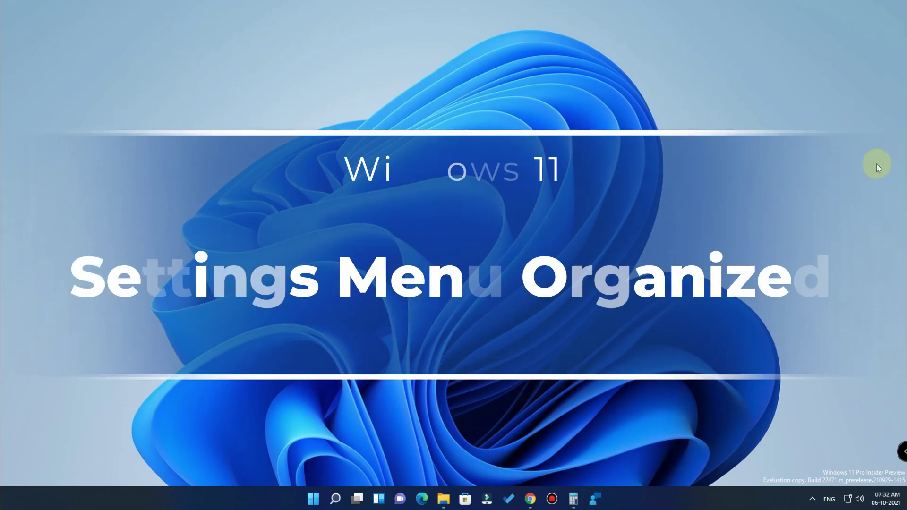
right_click(313, 499)
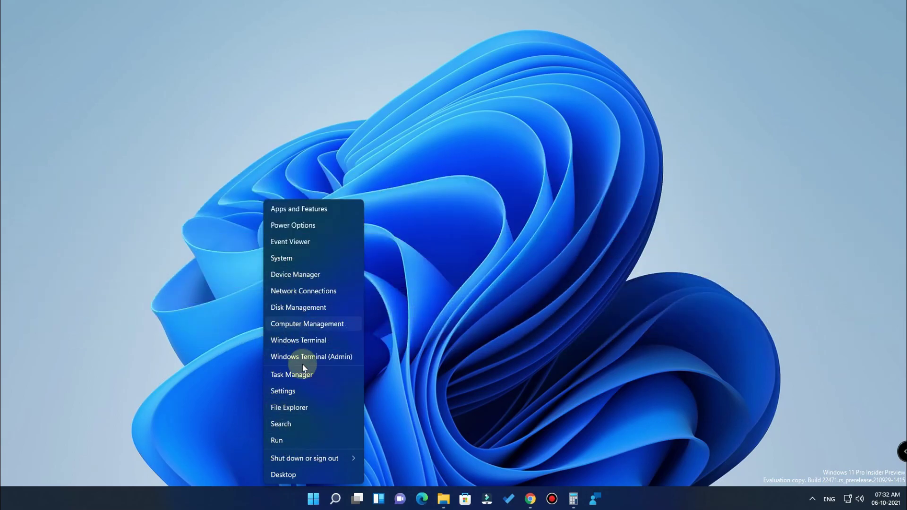
click(297, 390)
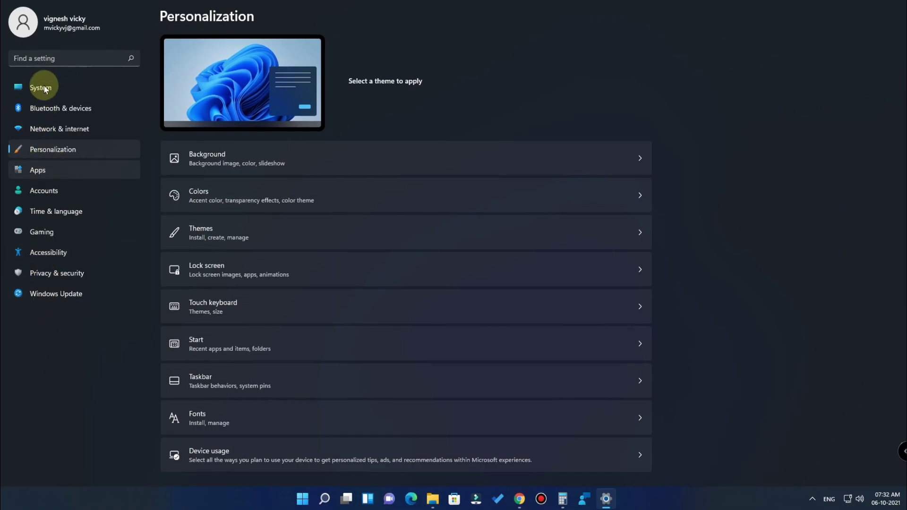
click(86, 294)
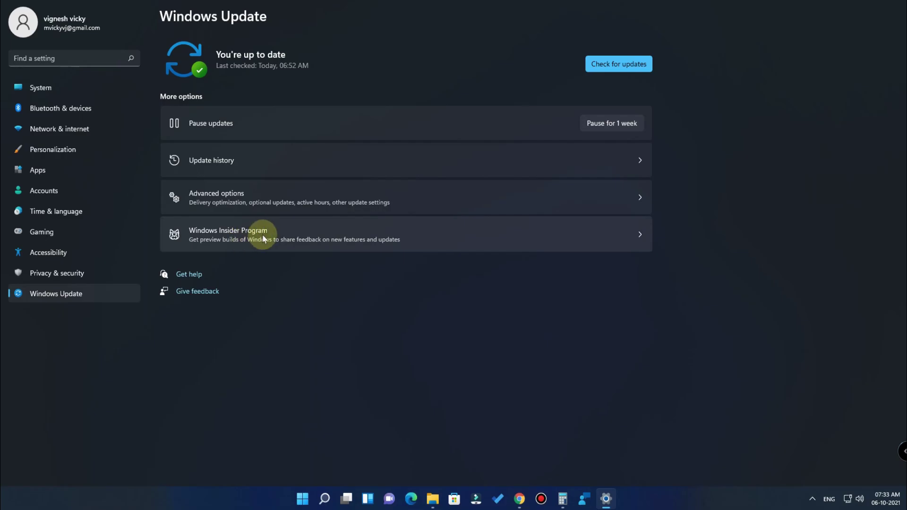
Look through the System settings categories, view the Power page, and return to the System page
click(49, 88)
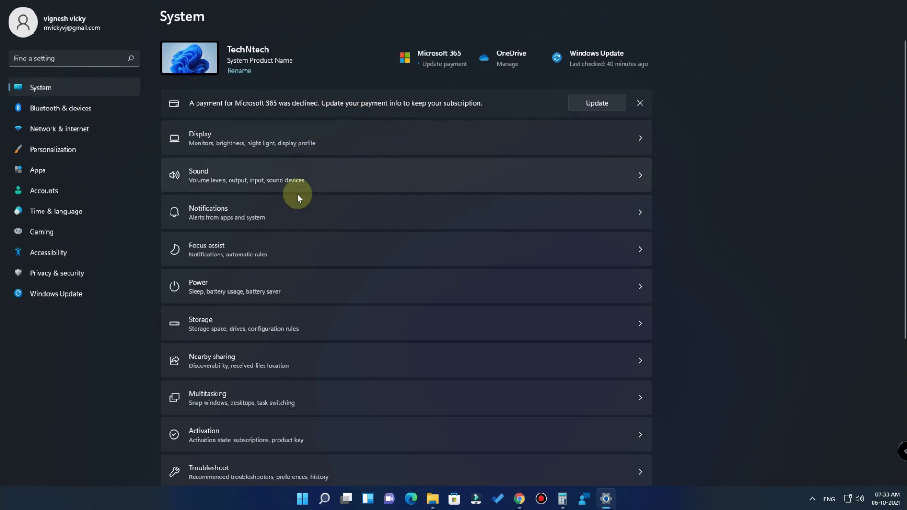
scroll(300, 236, down, 5)
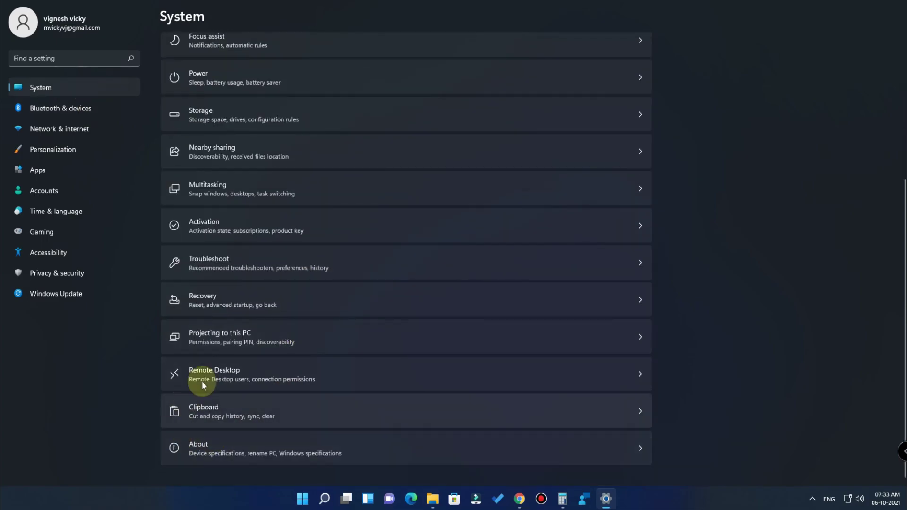
scroll(353, 317, up, 5)
click(261, 278)
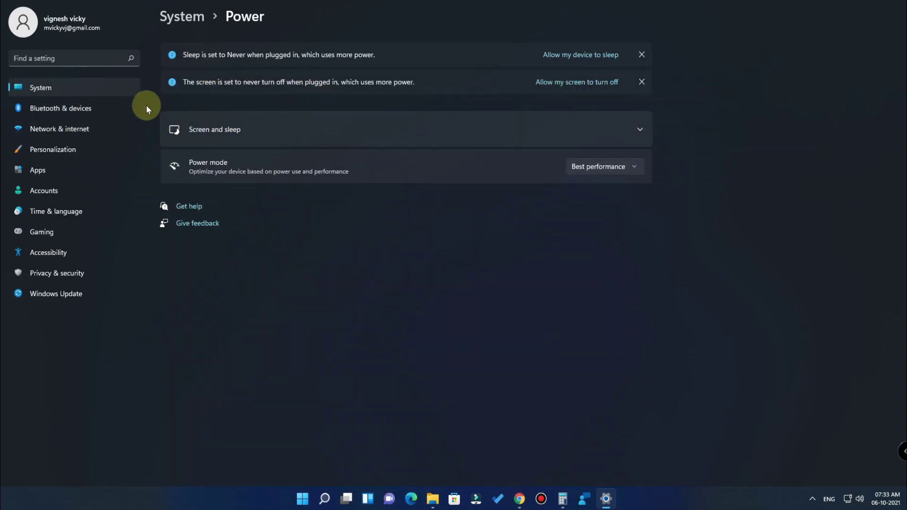
click(11, 7)
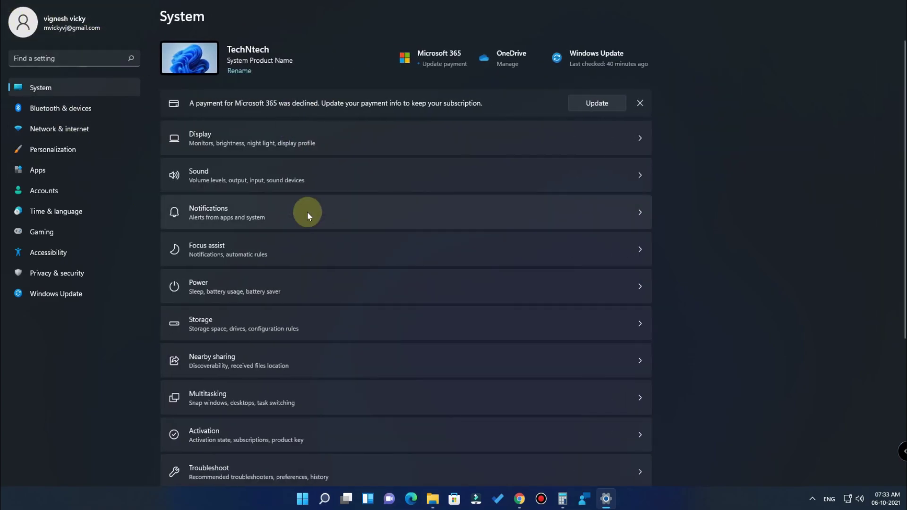
View the Personalization, Accounts and Gaming pages of Settings
click(53, 149)
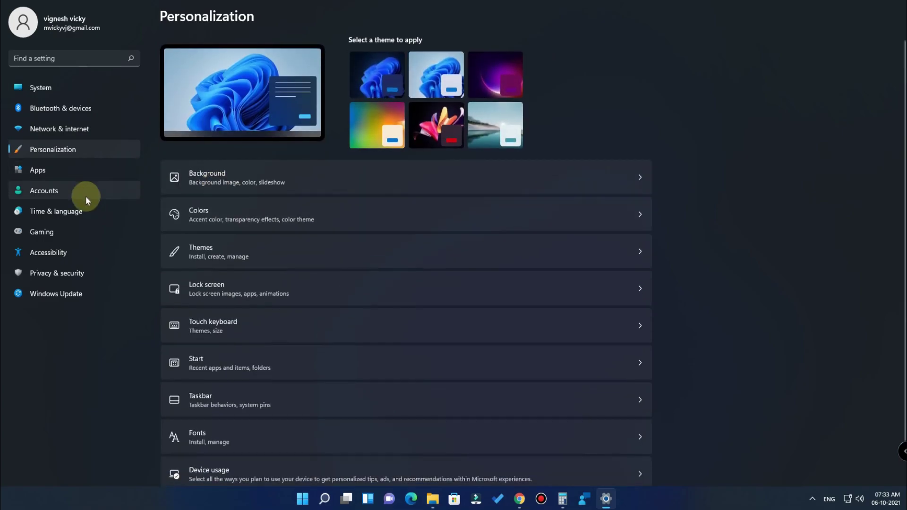
click(89, 191)
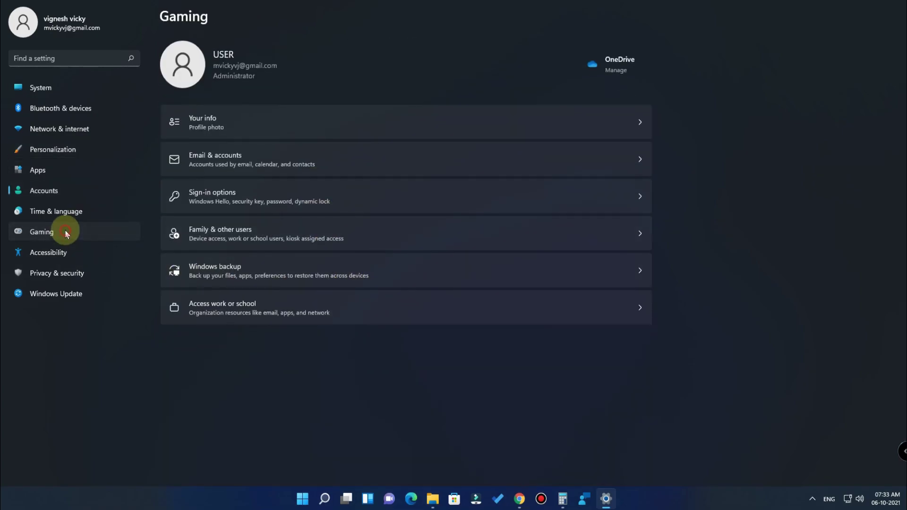
click(65, 231)
Search Settings for "display" and open the Change the primary display result
click(44, 57)
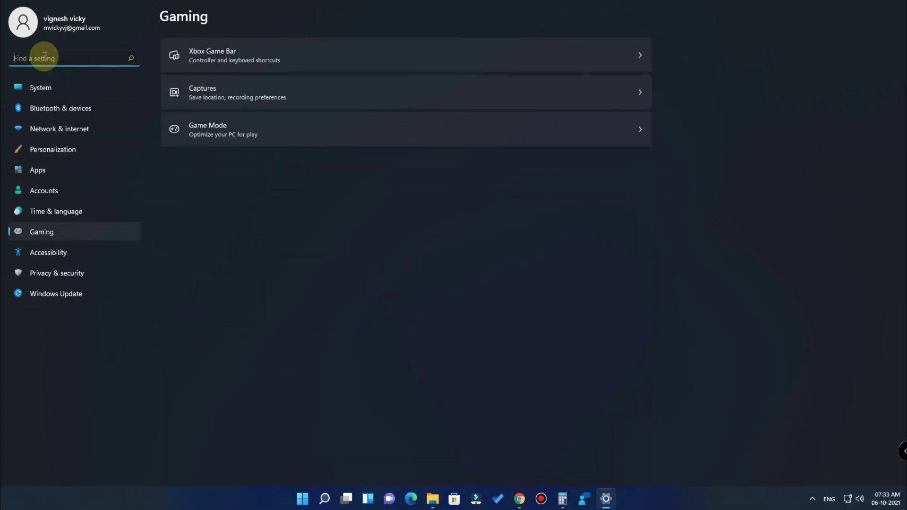
text(display)
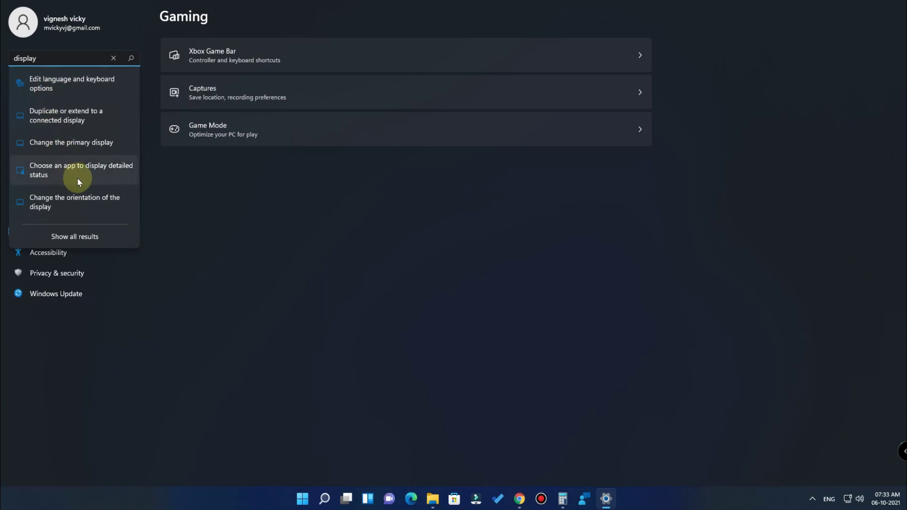
click(79, 150)
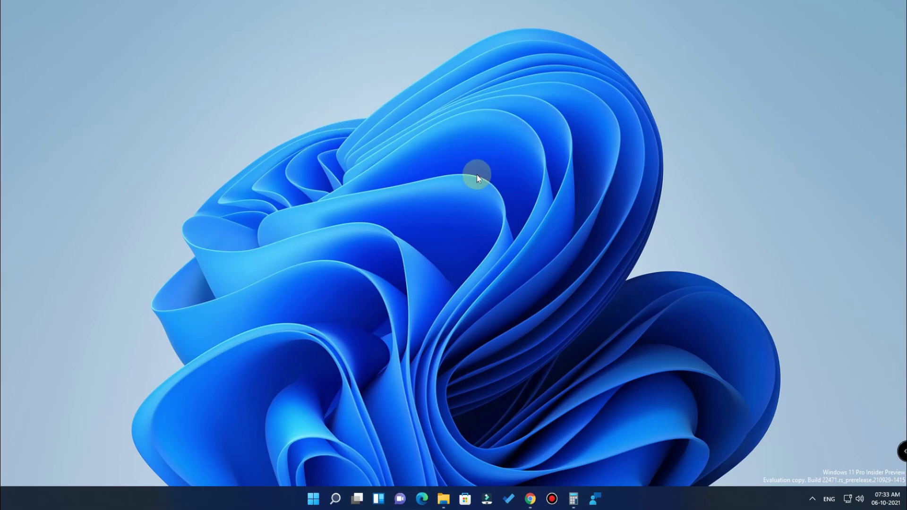
right_click(539, 143)
click(588, 186)
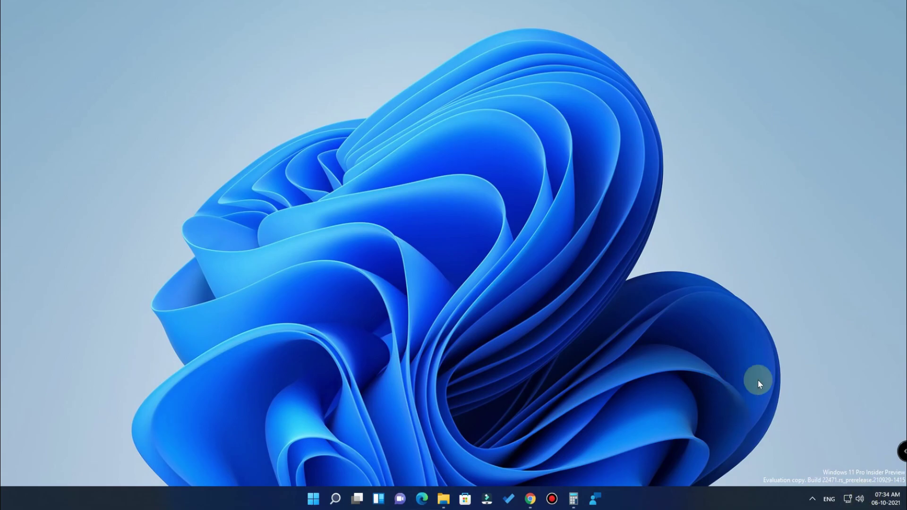
Show the quick settings and the sound output selection beside the volume slider, and close them
click(848, 499)
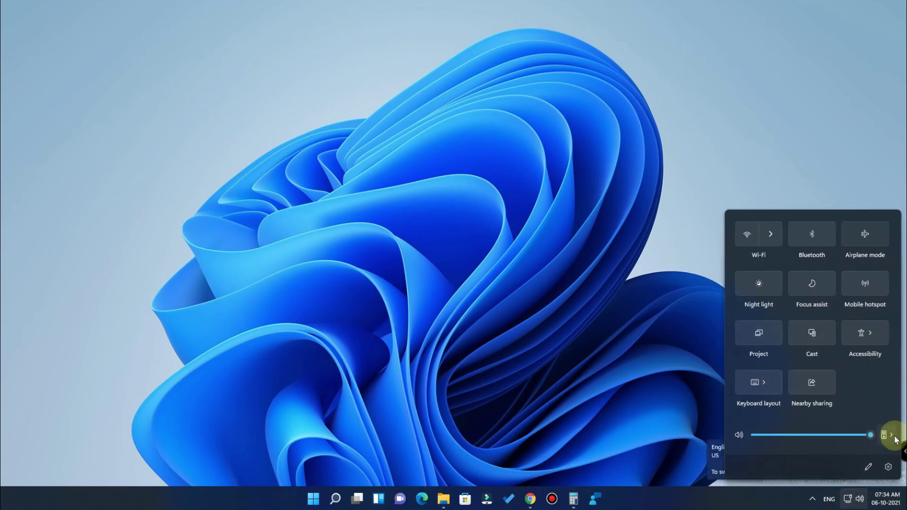
click(896, 436)
click(633, 324)
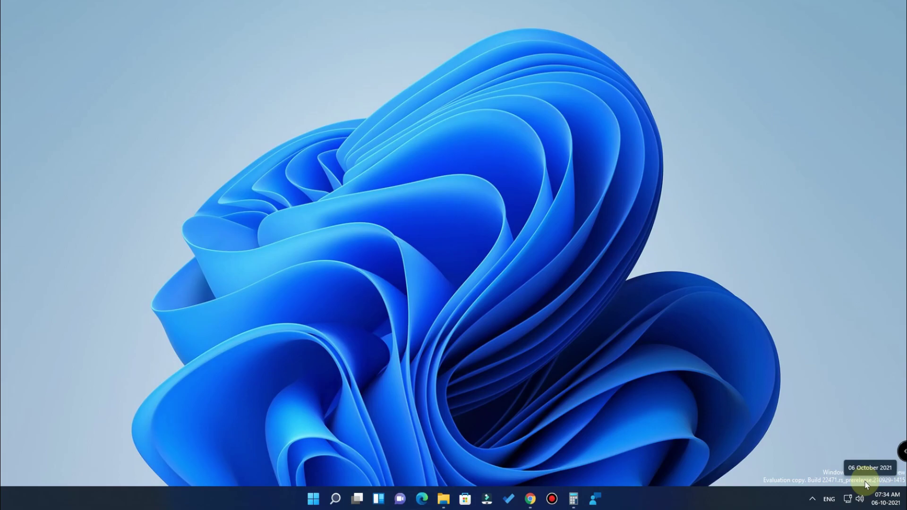
Refresh the desktop, show its context options once more, and dismiss them
right_click(520, 255)
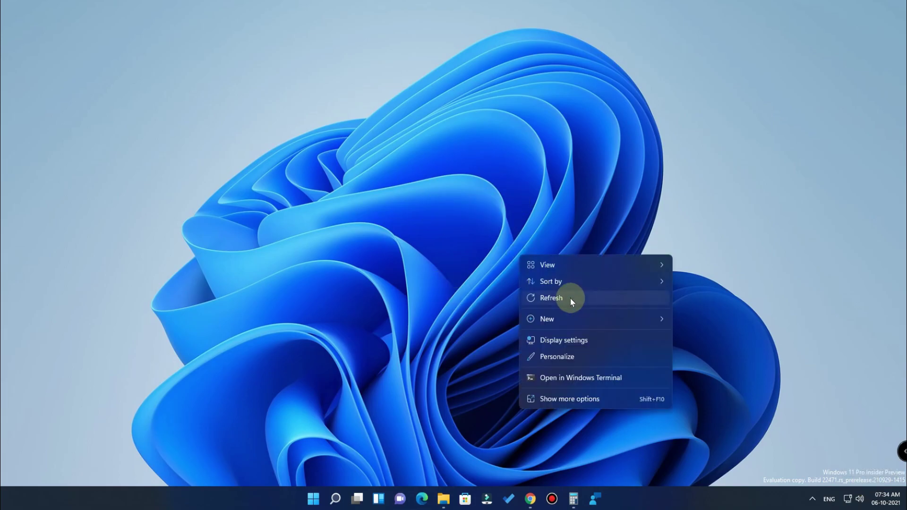
click(550, 297)
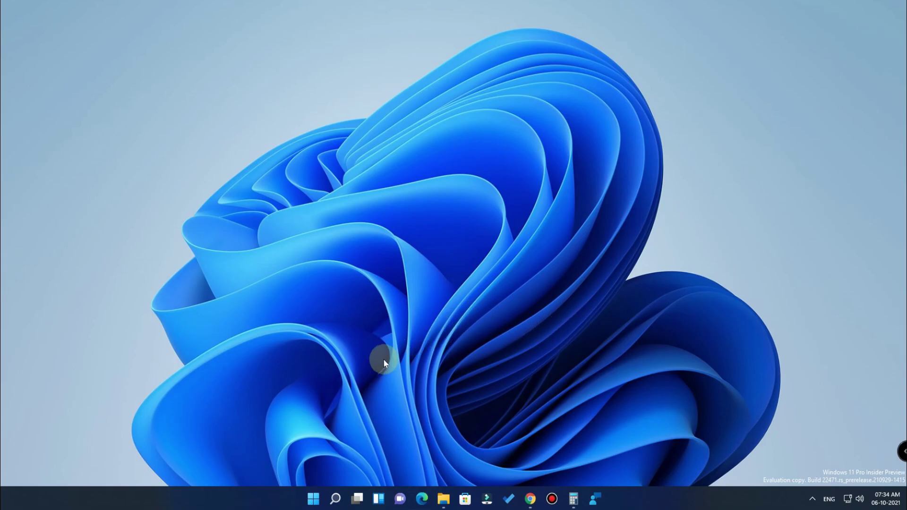
right_click(419, 100)
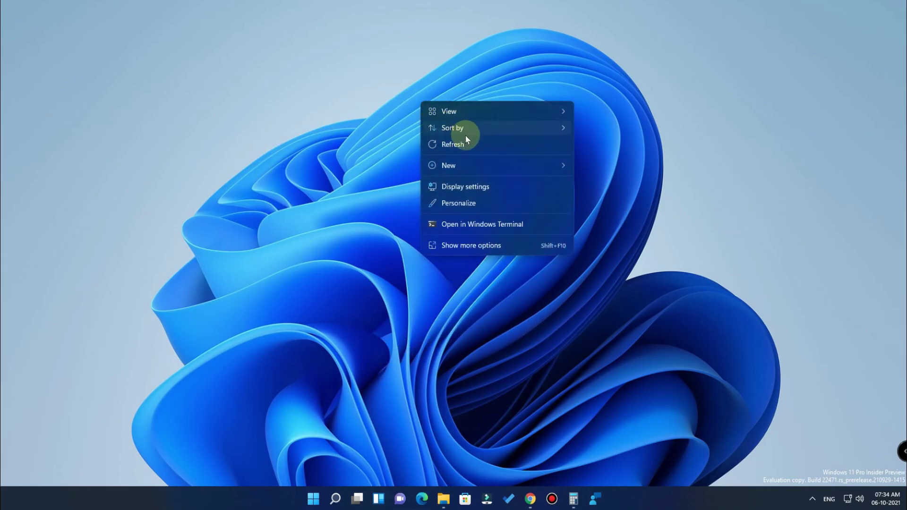
click(341, 193)
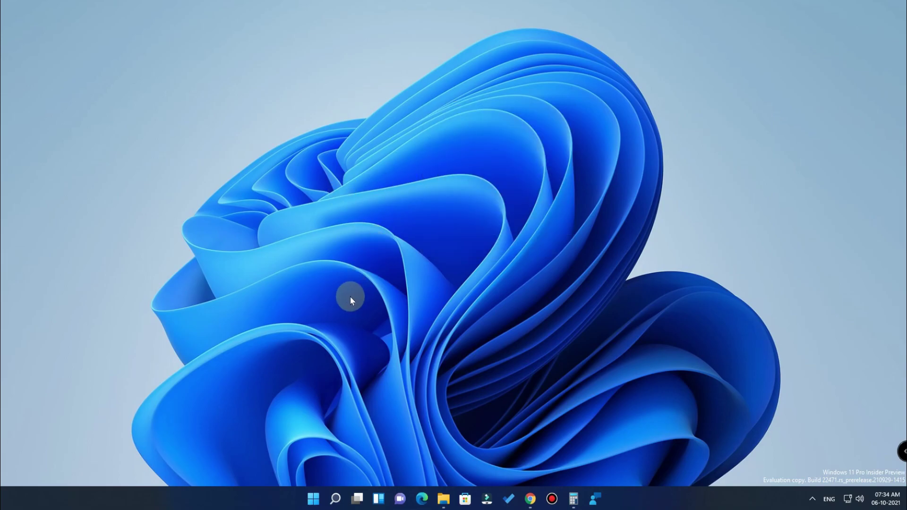